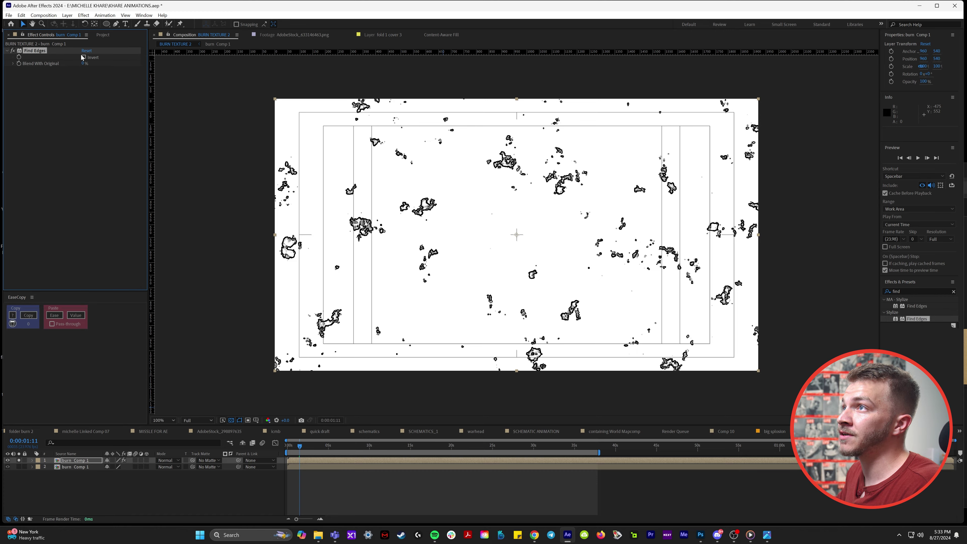
Invert the Find Edges effect on the upper burn Comp 1 layer and isolate the lower burn Comp 1 layer
click(84, 57)
mouse_move(304, 448)
mouse_down()
mouse_move(319, 449)
mouse_move(291, 451)
mouse_move(318, 452)
mouse_move(307, 451)
mouse_up()
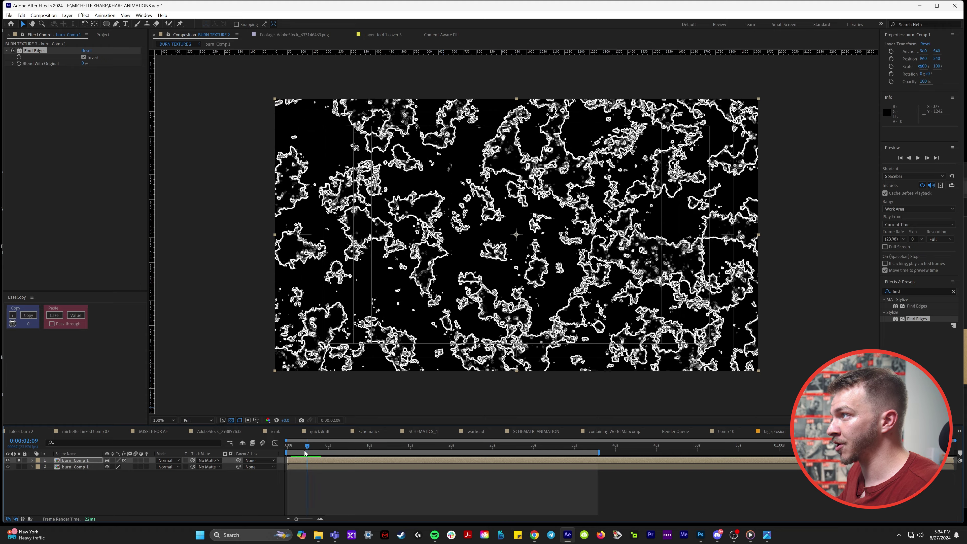
click(19, 466)
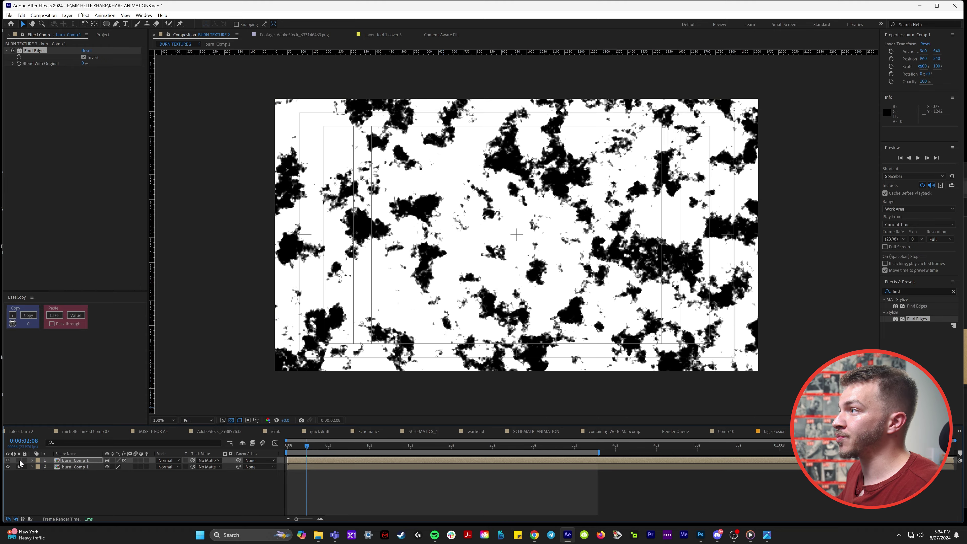
Use the upper burn Comp 1 layer as a luma track matte for the lower one and check the lines across several frames
click(67, 467)
drag(299, 447, 310, 448)
drag(192, 467, 87, 462)
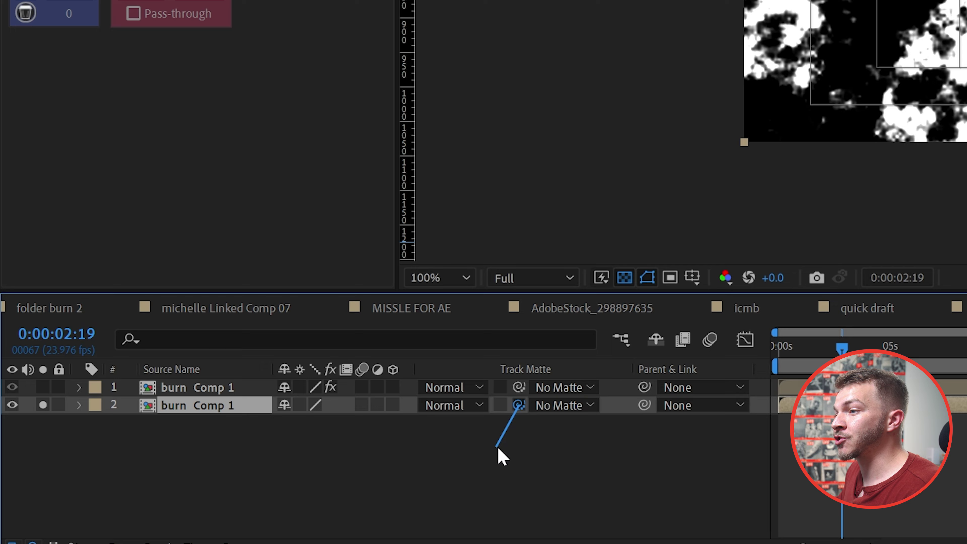
drag(227, 396, 228, 394)
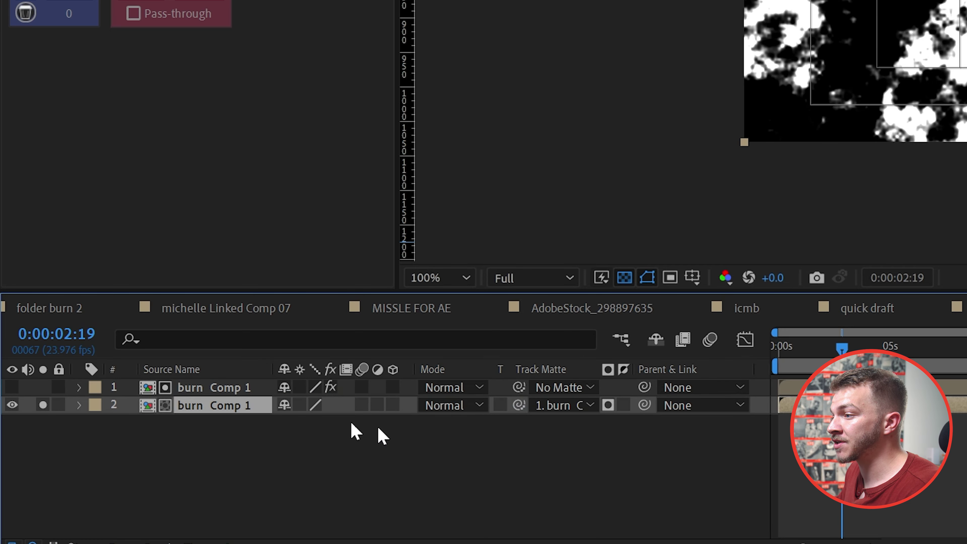
drag(826, 358, 871, 359)
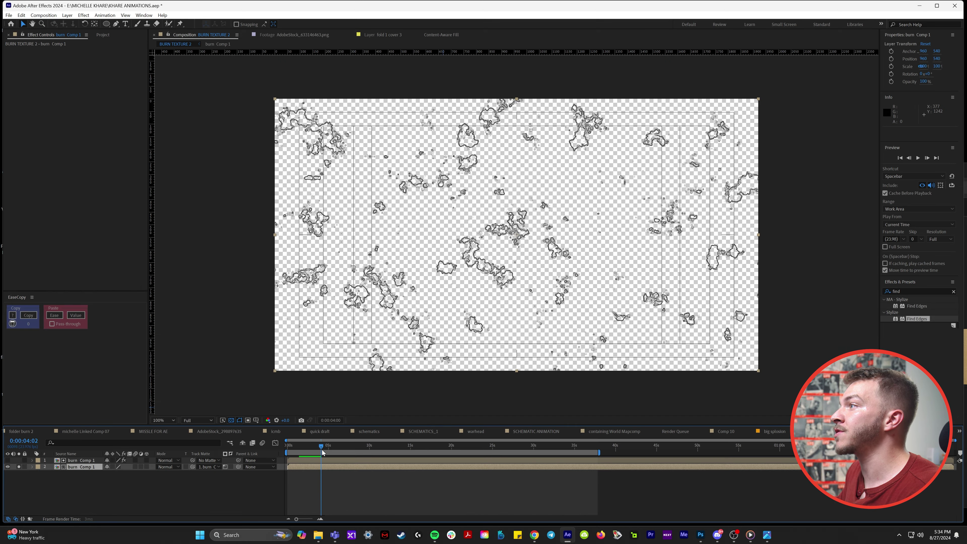
Pre-compose both burn Comp 1 layers into a new composition named BURN LINES
mouse_move(321, 449)
mouse_down()
mouse_move(295, 447)
mouse_move(313, 448)
mouse_up()
shift+click(81, 460)
right_click(81, 460)
click(108, 410)
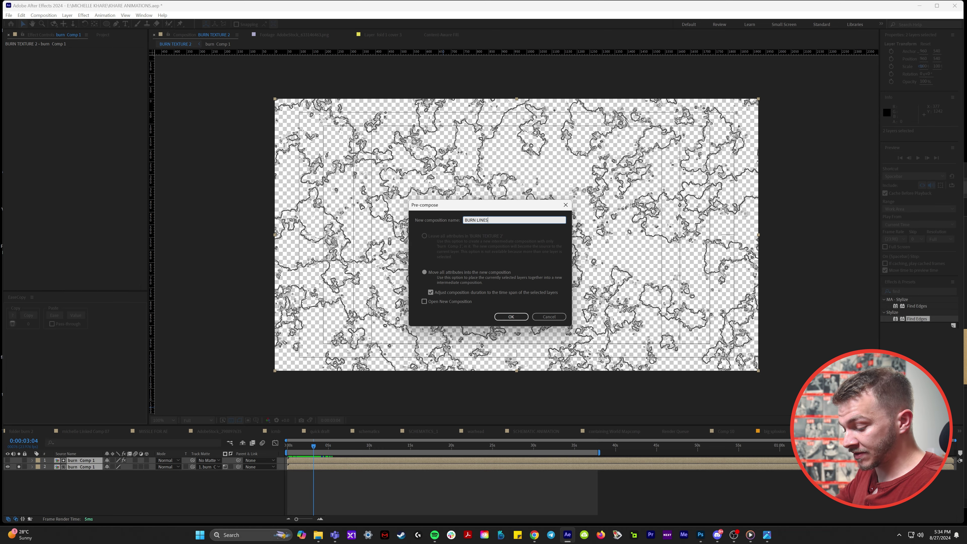
text(BURN LINES)
key(Return)
Add the BURN TEXTURE 2 composition to Comp 11 above the BURN TEXTURE layer
click(918, 300)
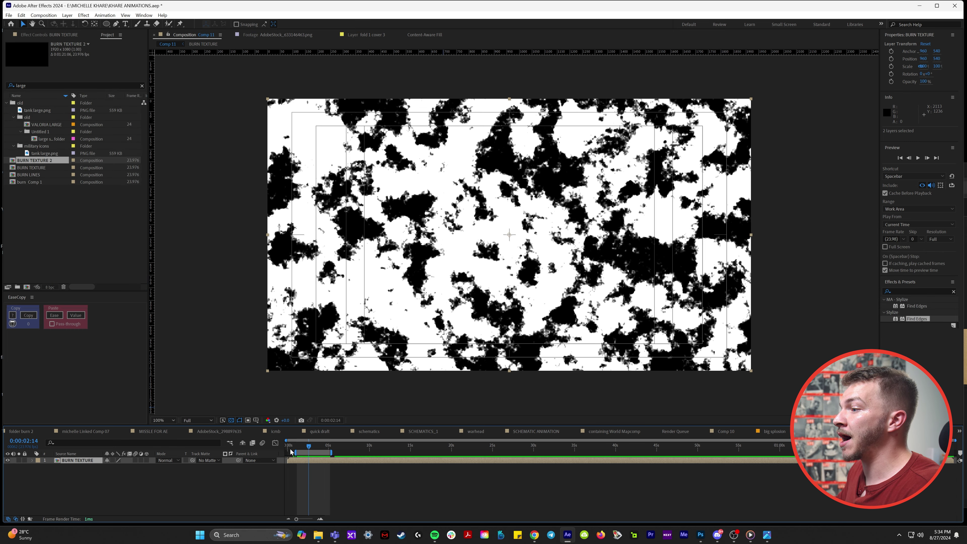
click(312, 447)
drag(311, 446, 309, 448)
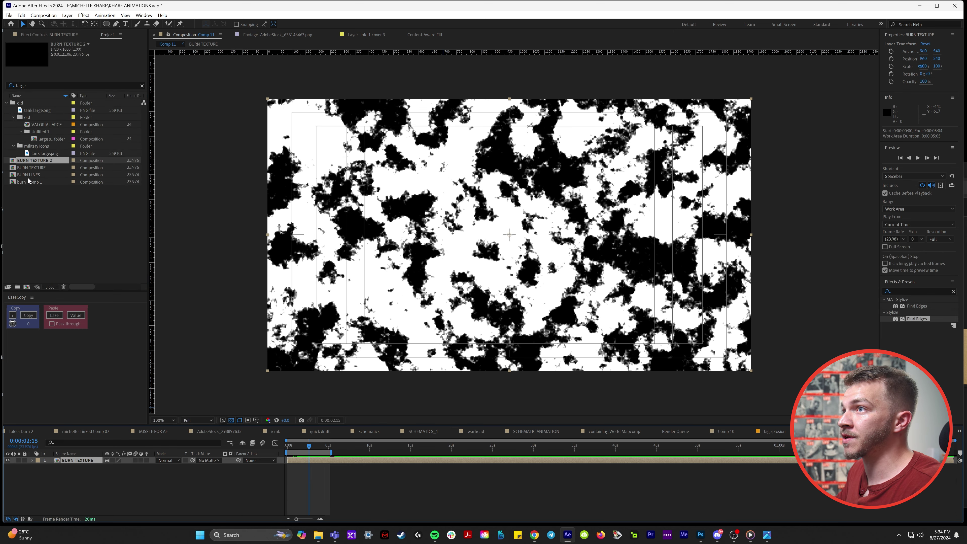
mouse_move(24, 164)
mouse_down()
mouse_move(126, 452)
mouse_move(98, 459)
mouse_up()
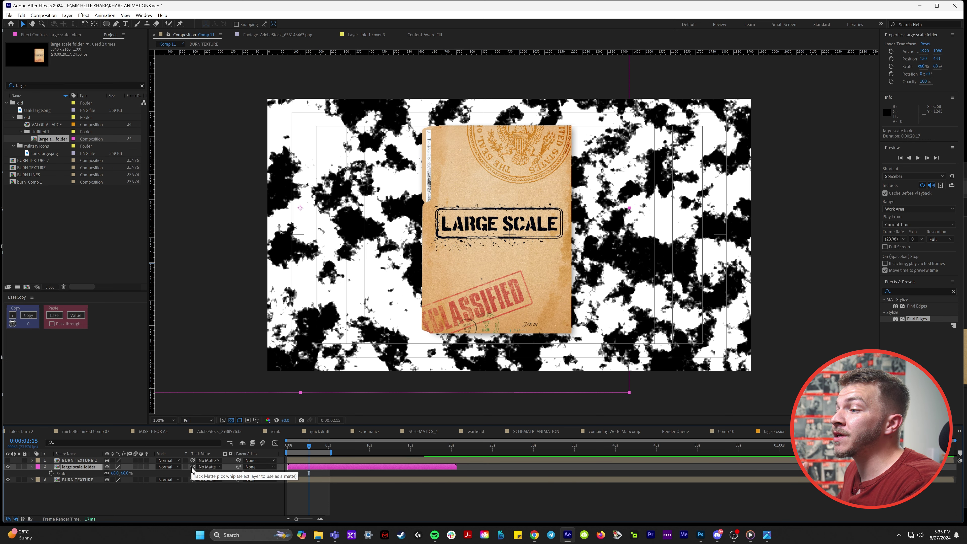
Set BURN TEXTURE as the luma track matte of the large scale folder layer
drag(114, 473, 83, 479)
click(225, 467)
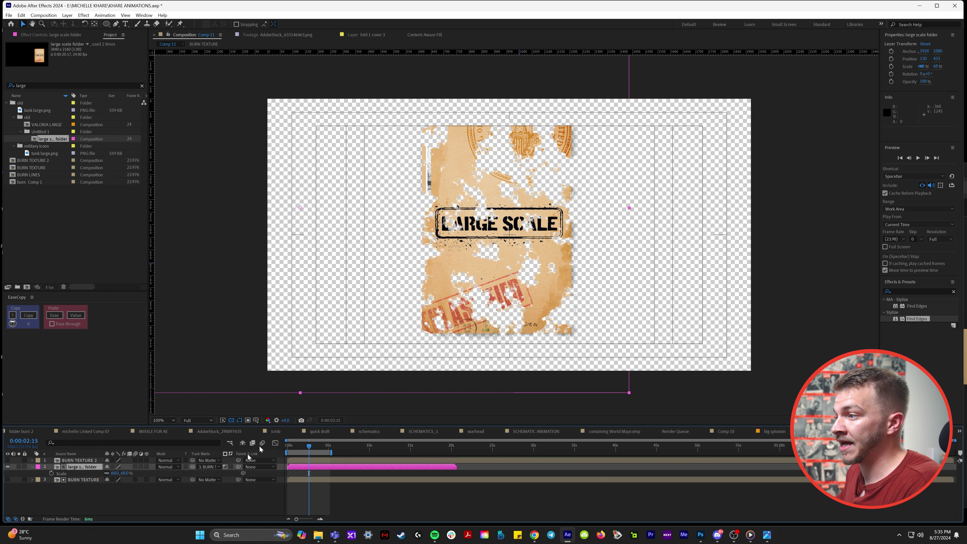
mouse_move(308, 448)
mouse_down()
mouse_move(295, 447)
mouse_move(325, 452)
mouse_move(309, 448)
mouse_up()
Show the BURN TEXTURE 2 layer and matte it with the large scale folder layer so its lines stay within the folder
click(92, 462)
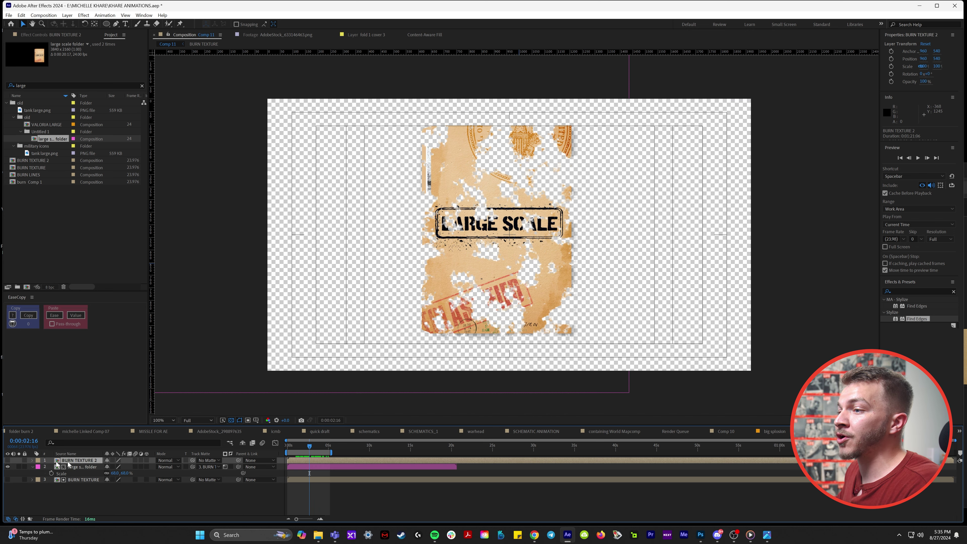
click(8, 460)
drag(309, 448, 313, 448)
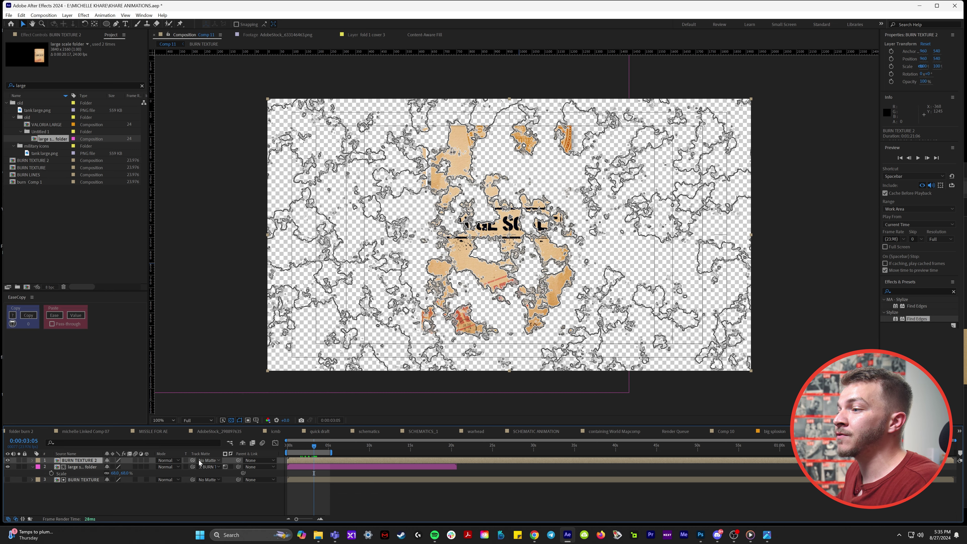
drag(194, 462, 79, 471)
mouse_move(297, 448)
mouse_down()
mouse_move(326, 447)
mouse_move(296, 451)
mouse_move(310, 449)
mouse_up()
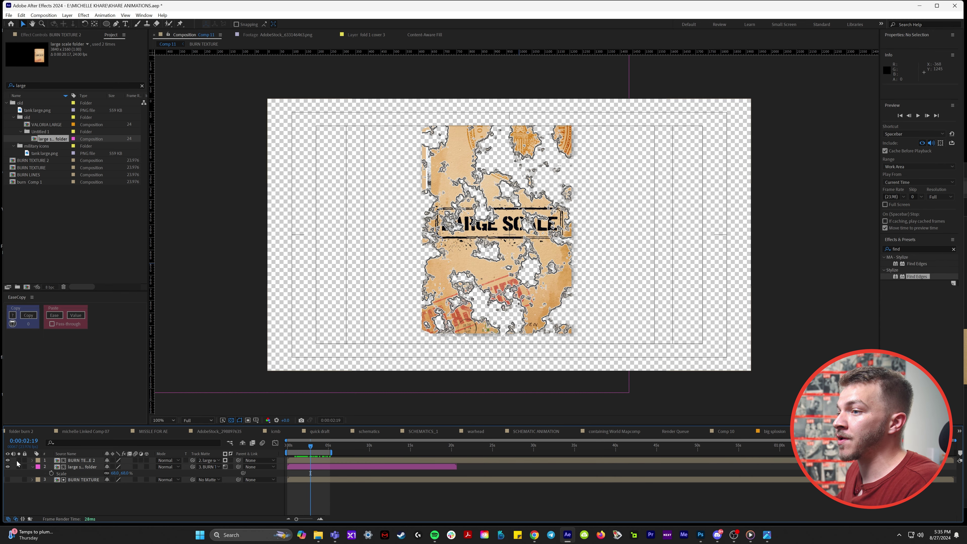
Check the BURN TEXTURE 2 lines in isolation and apply the Fill effect to that layer
click(19, 460)
click(61, 461)
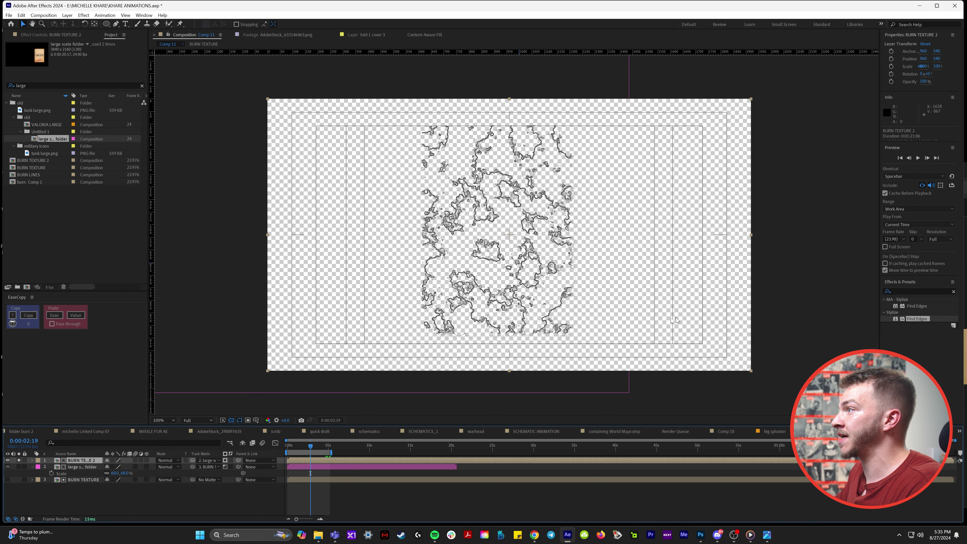
click(18, 460)
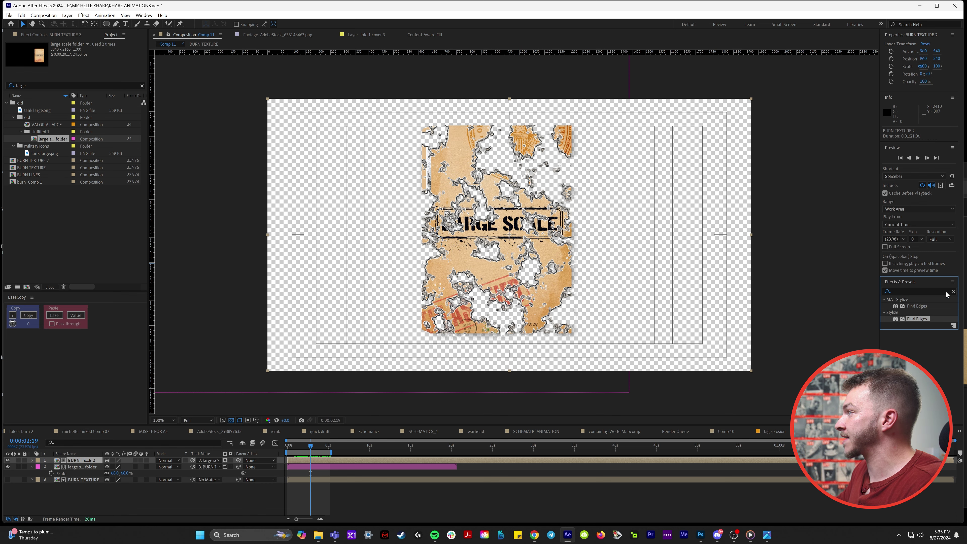
click(945, 293)
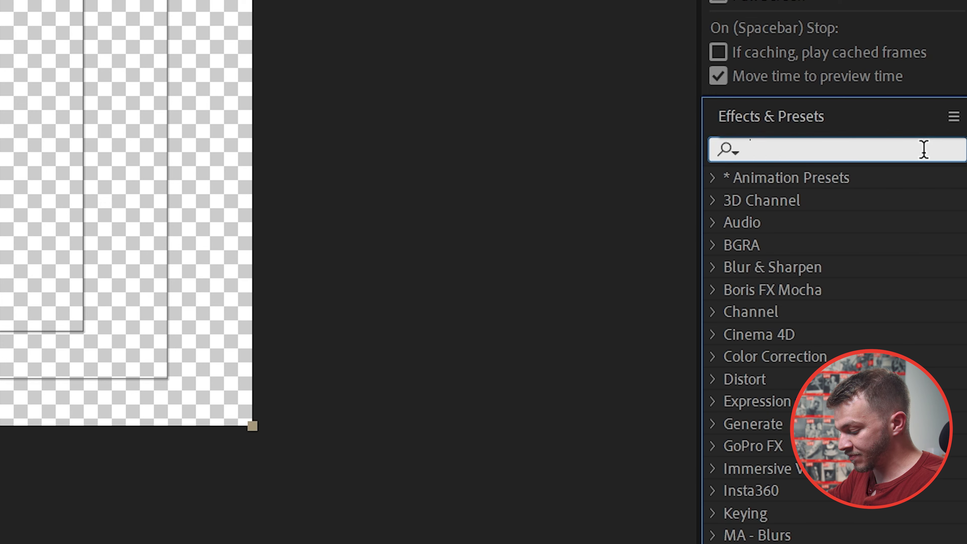
text(fill)
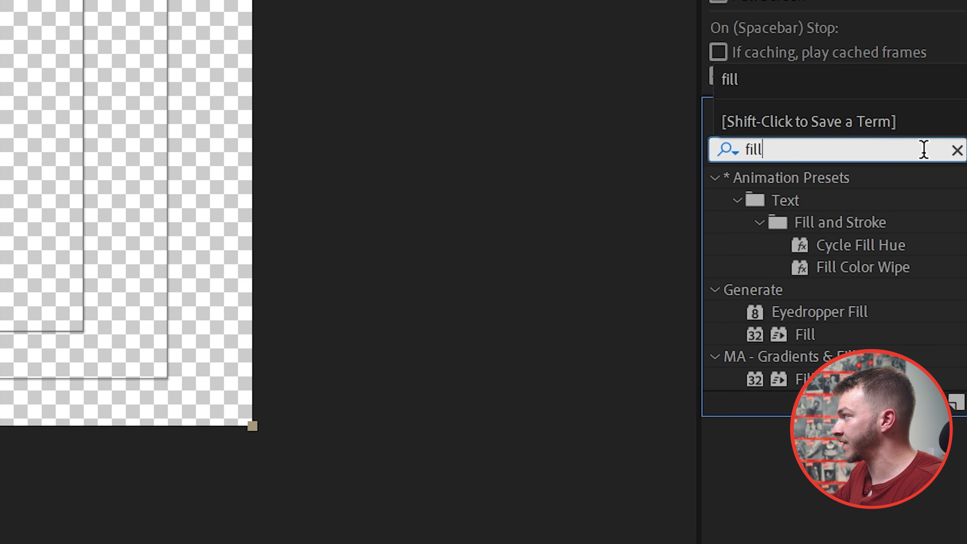
double_click(805, 335)
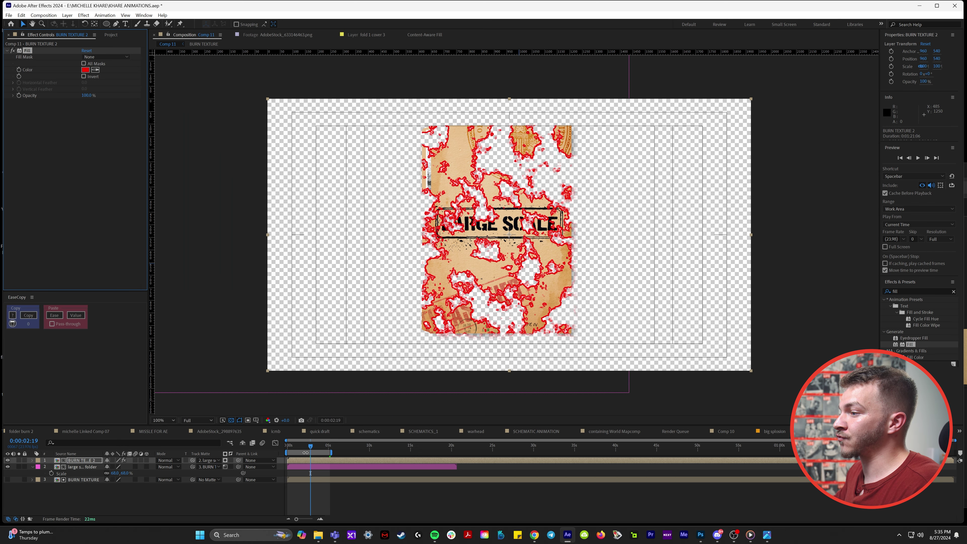
Change the Fill colour of the BURN TEXTURE 2 lines to yellow-orange
click(305, 451)
click(85, 69)
drag(669, 449, 672, 470)
key(Return)
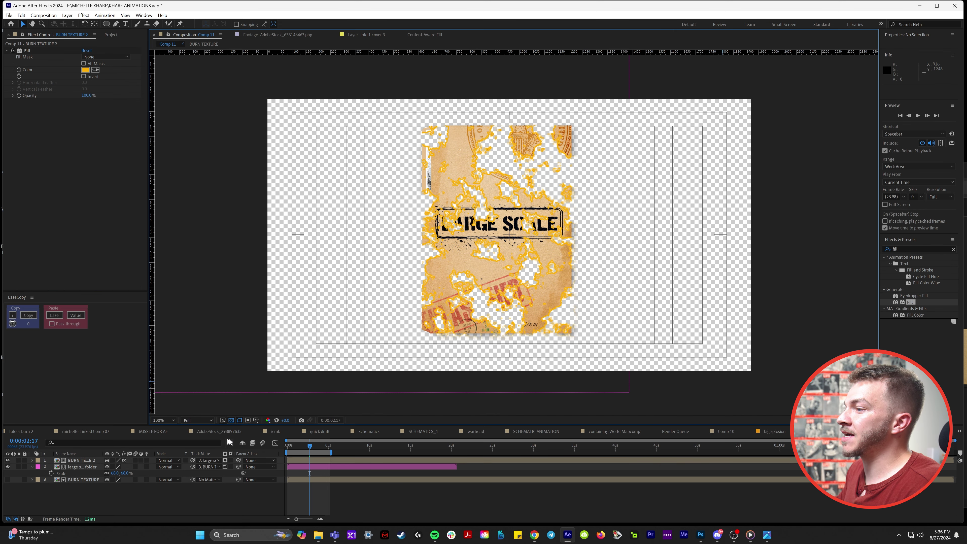
Inspect the burn edges up close and turn off the transparency grid to view the composition on black
drag(296, 445, 307, 446)
scroll(523, 325, up, 1)
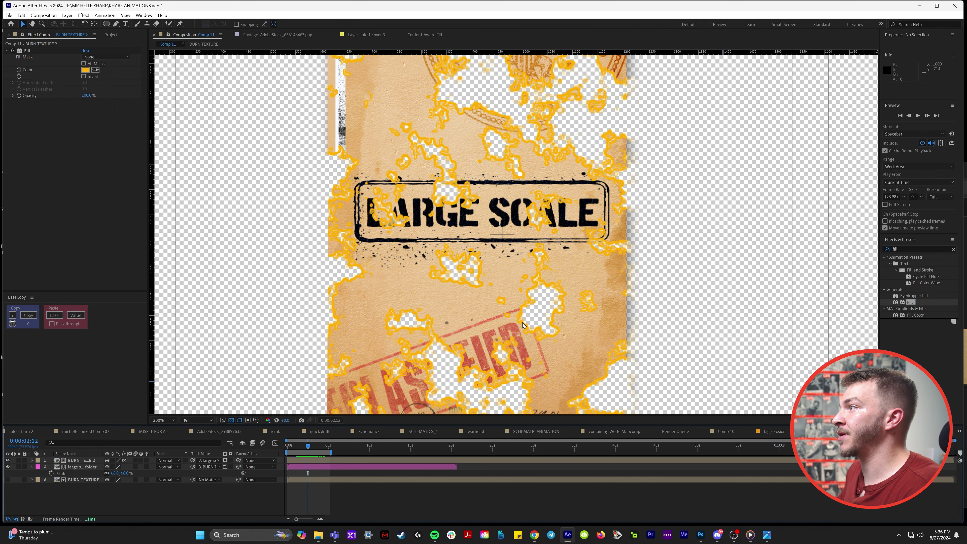
click(231, 421)
scroll(349, 413, down, 1)
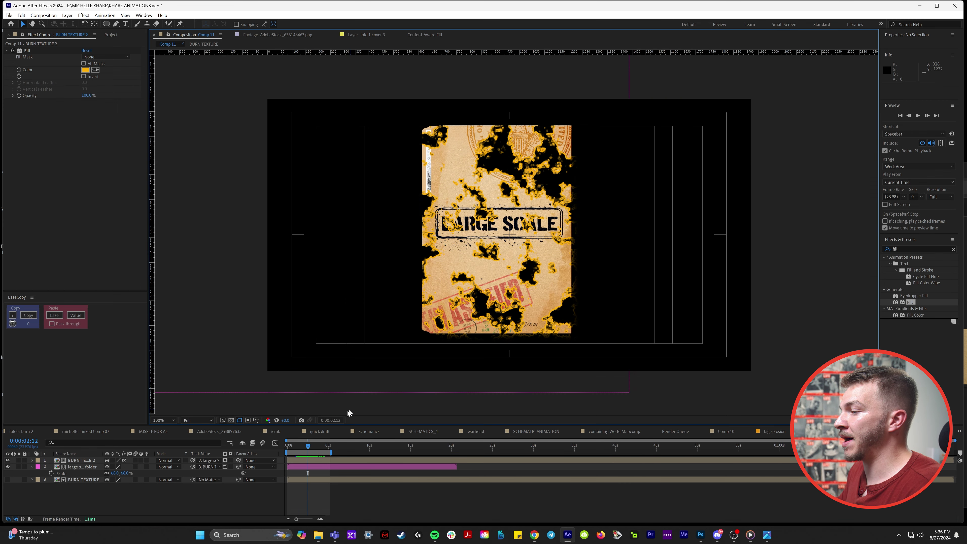
Preview the coloured BURN TEXTURE 2 lines on their own and bring the other layers back into view
drag(305, 443, 306, 444)
click(304, 461)
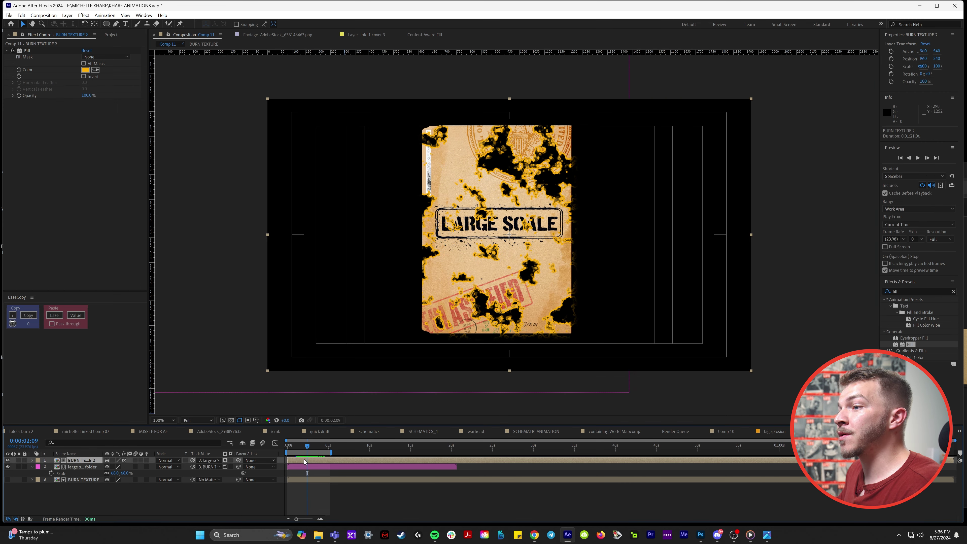
click(18, 460)
click(310, 453)
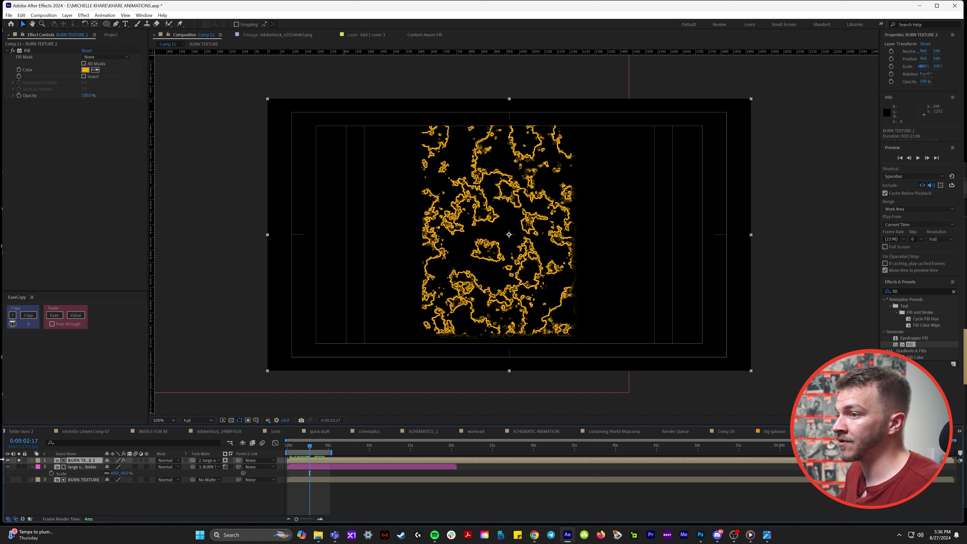
click(19, 460)
Find the Deep Glow effect and apply it to the BURN TEXTURE 2 layer
key(ctrl+5)
text(deep)
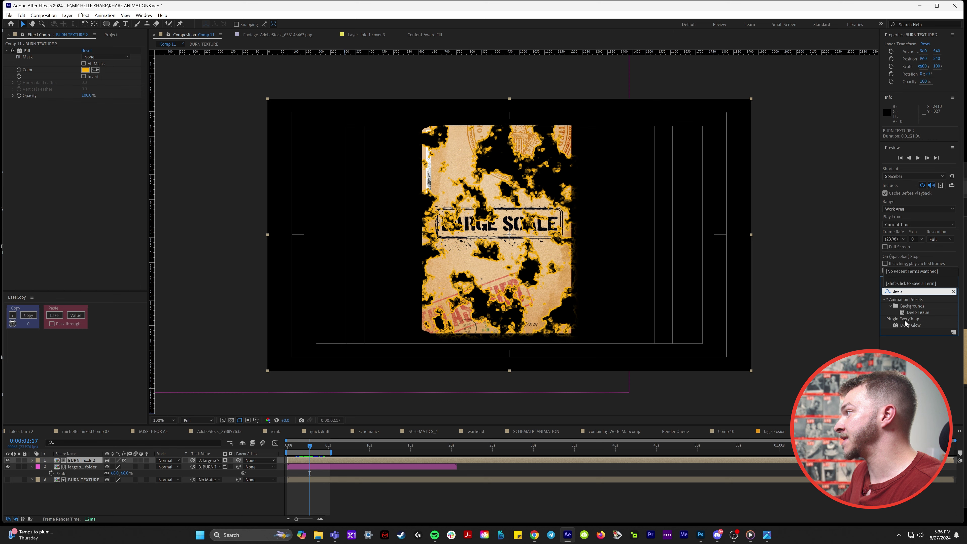
double_click(907, 324)
key(period)
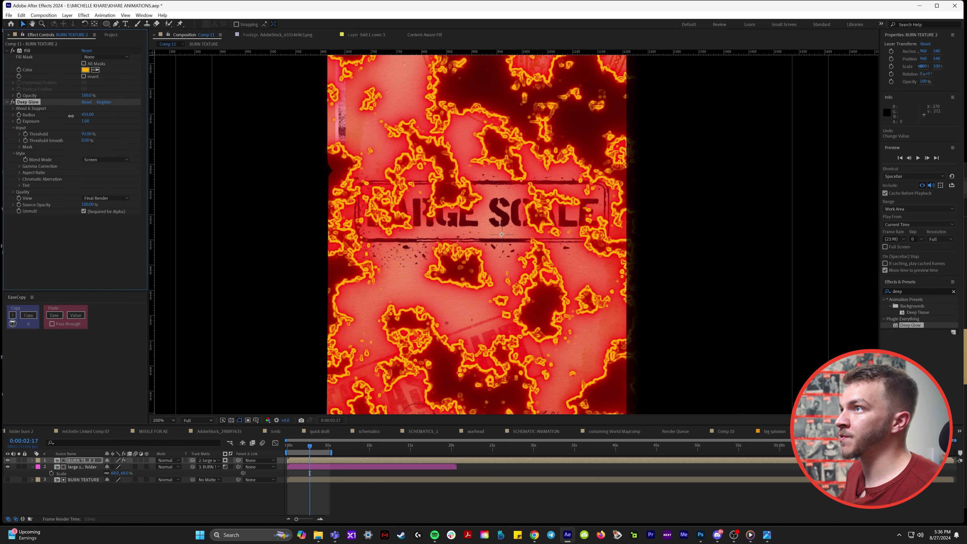
Tone down the Deep Glow with radius 168, exposure 0.29 and threshold 63%
drag(35, 123, 2, 138)
drag(87, 114, 24, 123)
drag(85, 121, 116, 120)
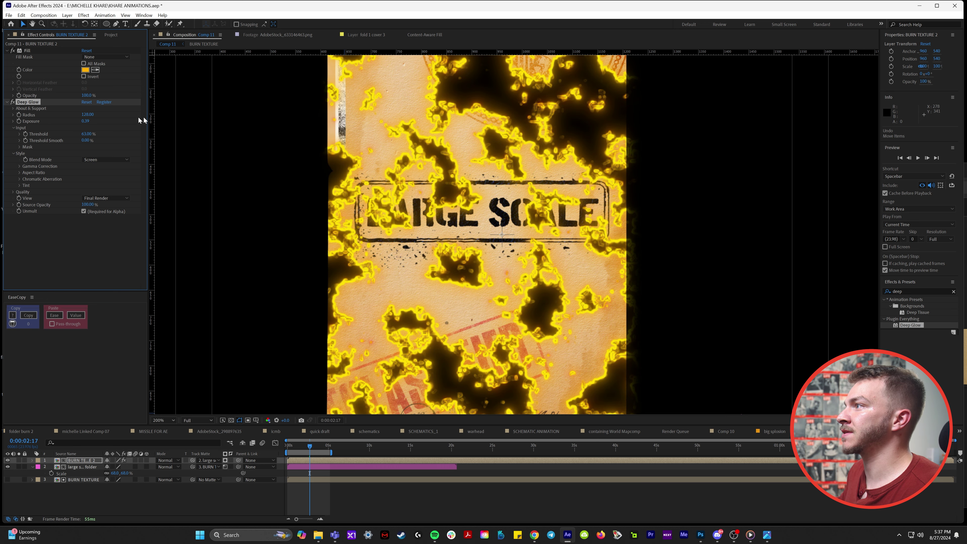
scroll(417, 151, down, 2)
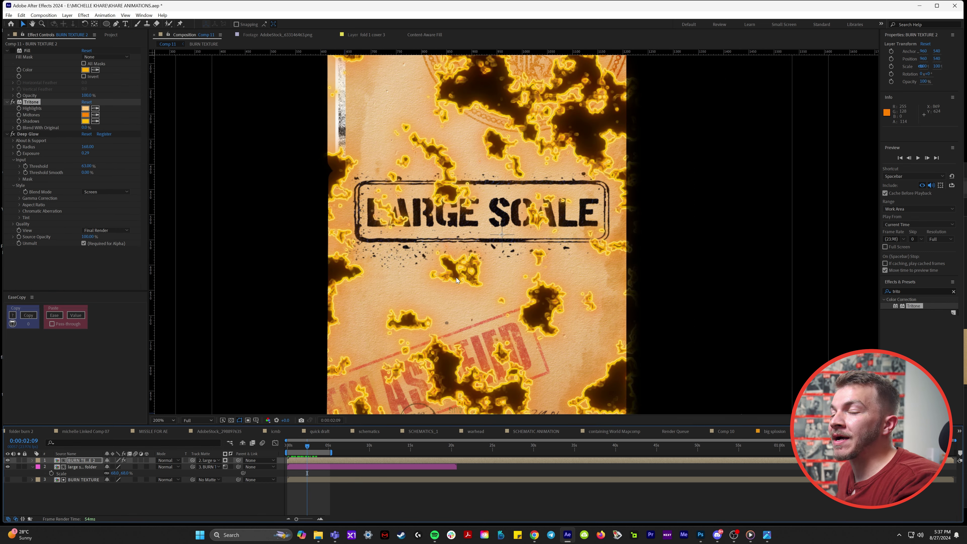
Disable Deep Glow and set the Tritone highlights colour to pale cream FFE0B4
click(14, 134)
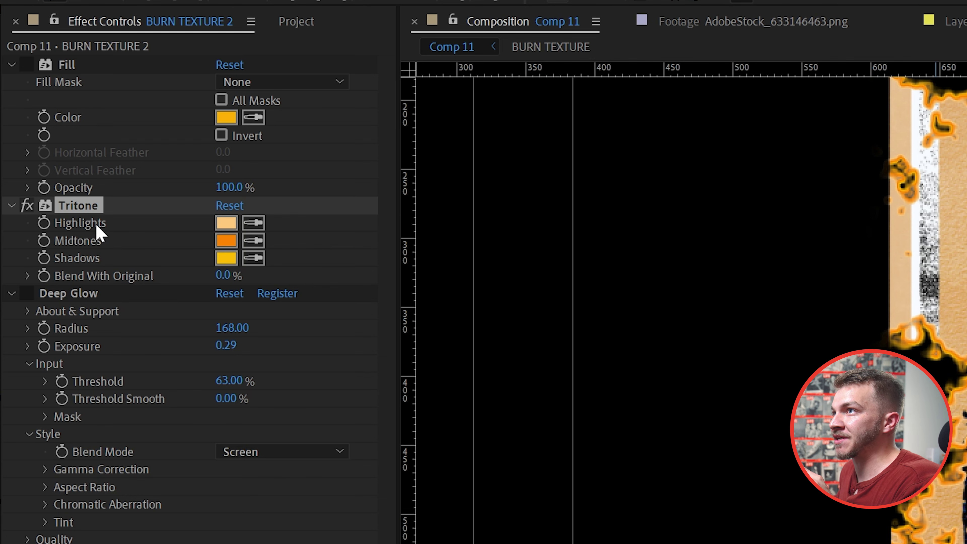
click(227, 227)
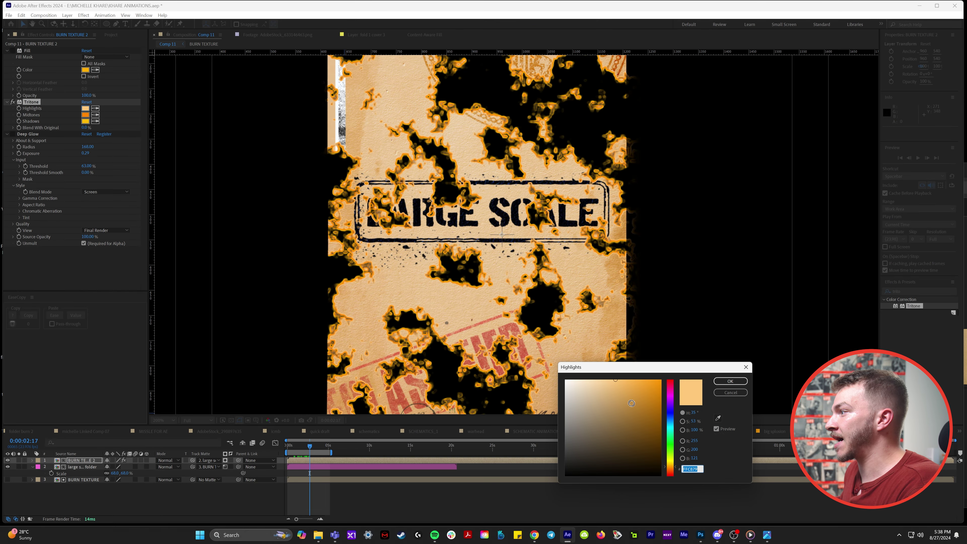
mouse_move(609, 387)
mouse_down()
mouse_move(582, 378)
mouse_move(592, 379)
mouse_up()
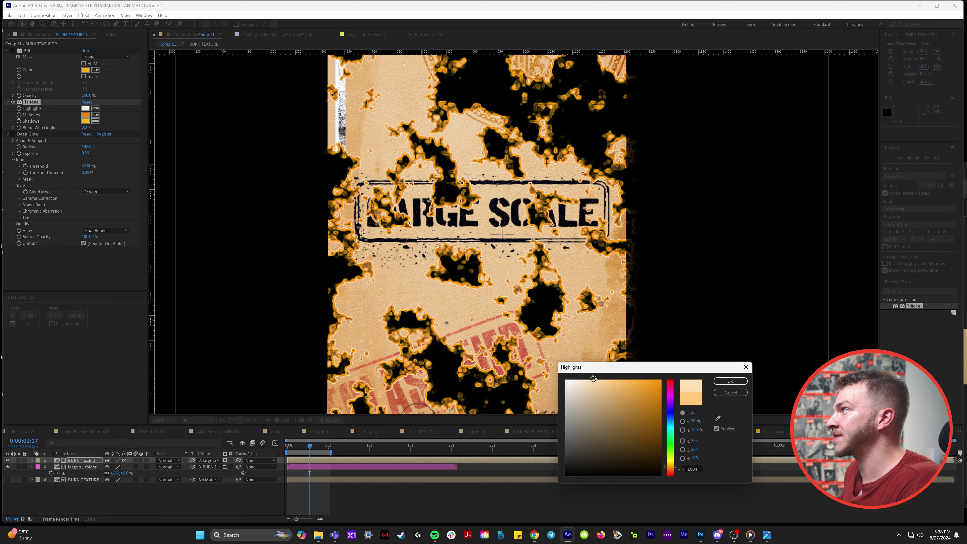
click(729, 381)
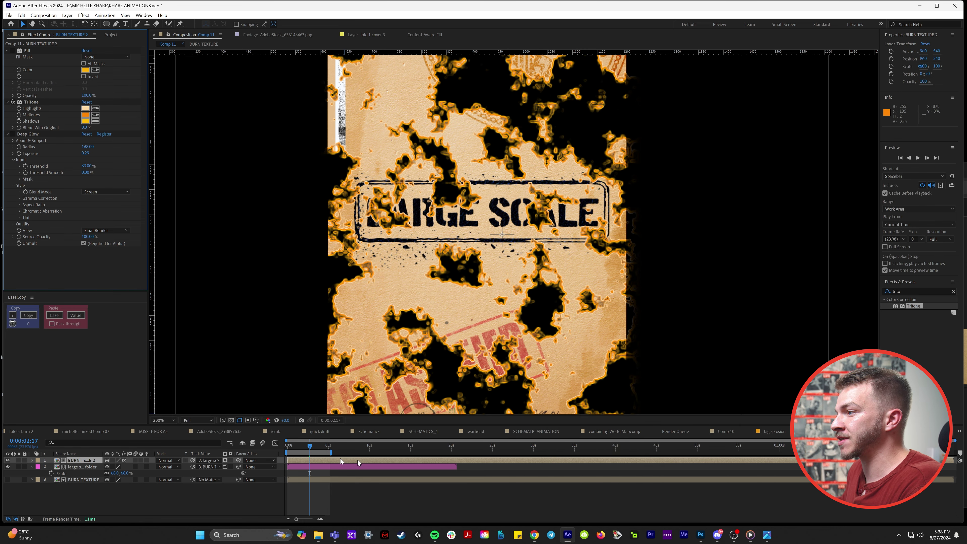
Compare the burn edges up close with the Fill effect alone and with the Tritone effect alone
scroll(412, 247, up, 3)
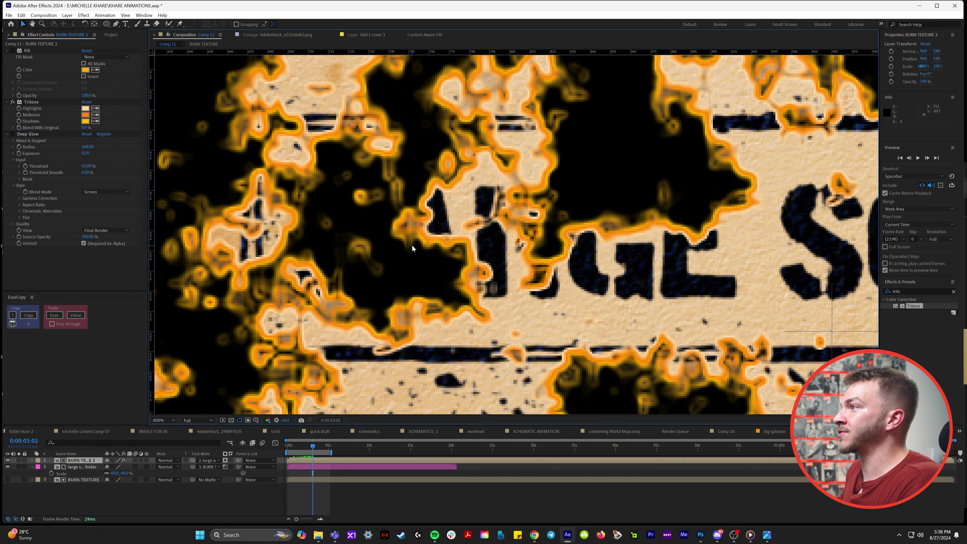
scroll(507, 206, down, 2)
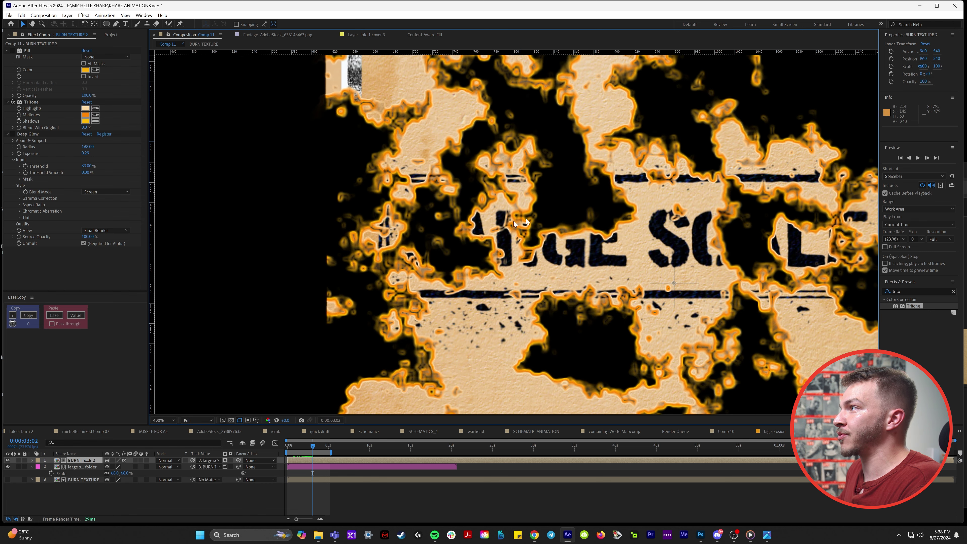
click(13, 102)
click(13, 50)
scroll(370, 176, up, 2)
drag(478, 187, 493, 233)
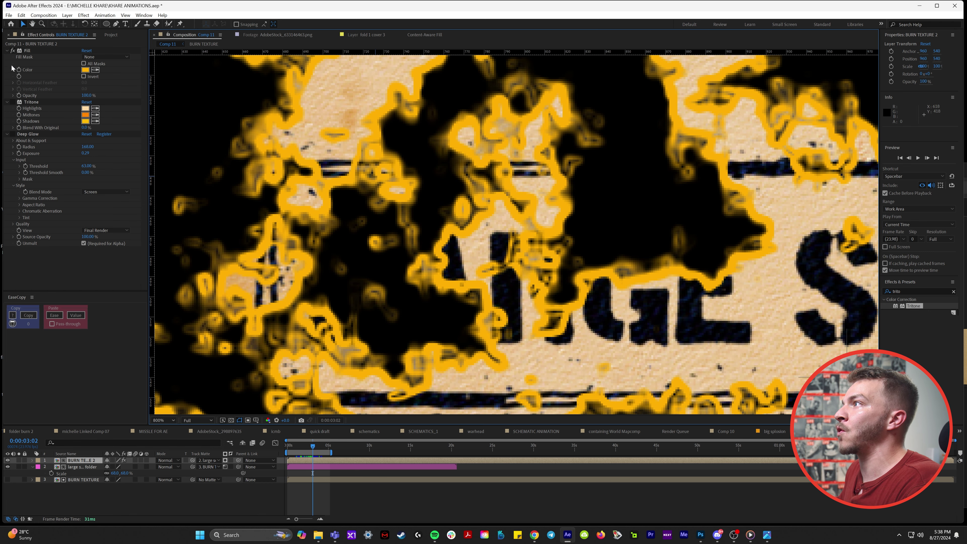
click(12, 51)
click(13, 102)
scroll(494, 171, up, 1)
scroll(577, 190, down, 2)
scroll(555, 206, down, 1)
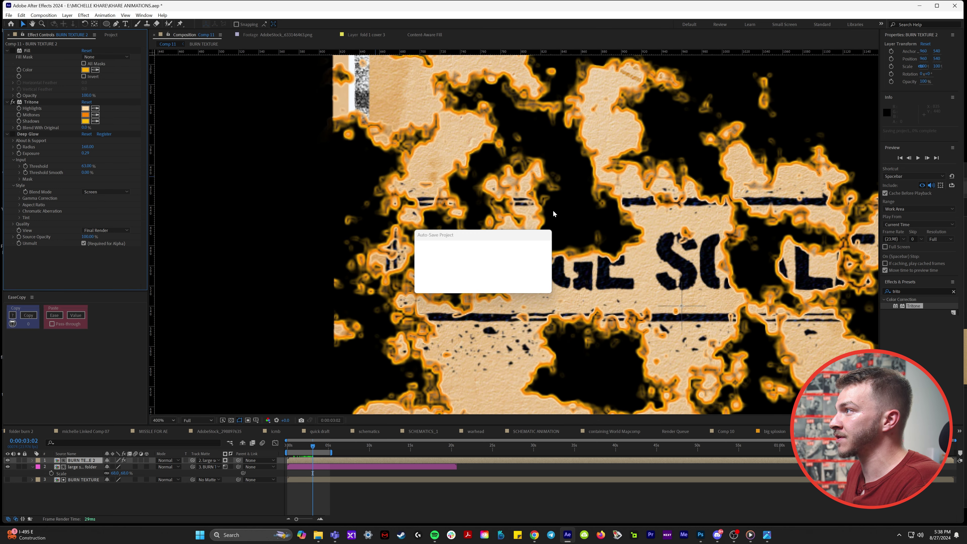
Turn Deep Glow back on for the BURN TEXTURE 2 layer and check the glowing edges up close and over time
click(12, 134)
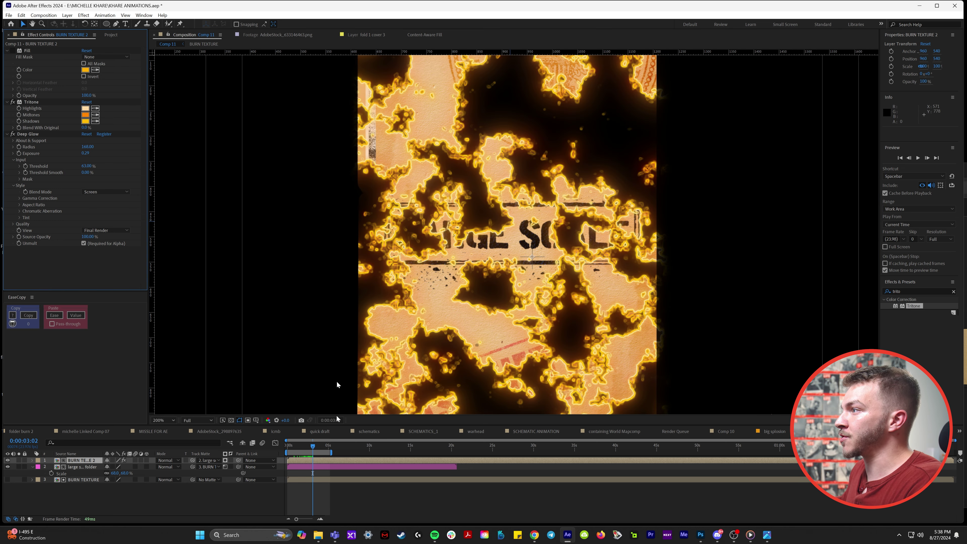
click(313, 447)
scroll(468, 250, up, 1)
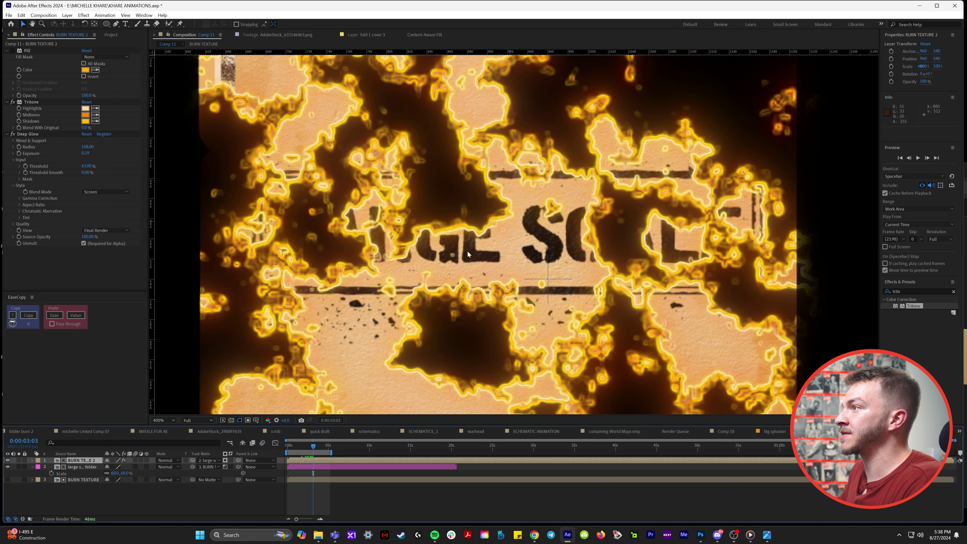
scroll(490, 240, up, 1)
scroll(459, 221, down, 3)
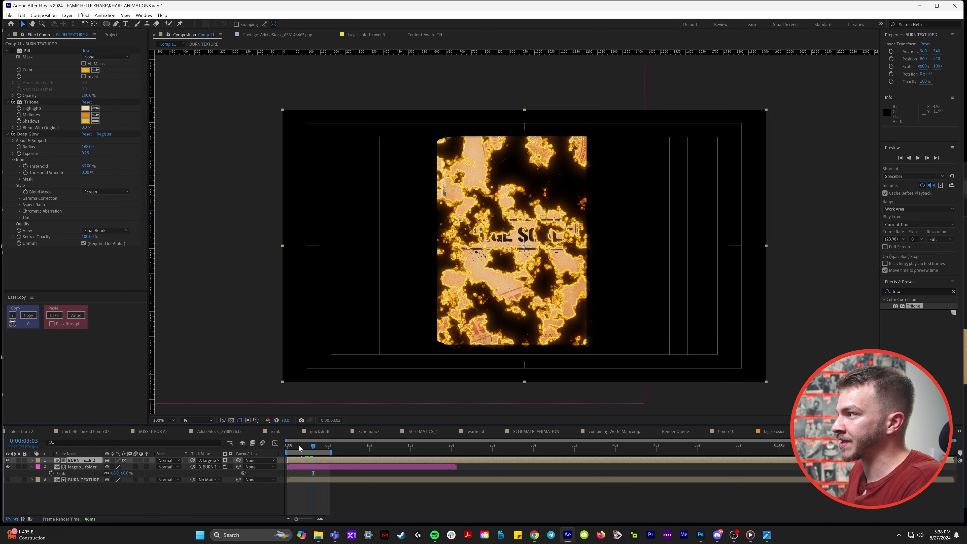
drag(298, 445, 315, 446)
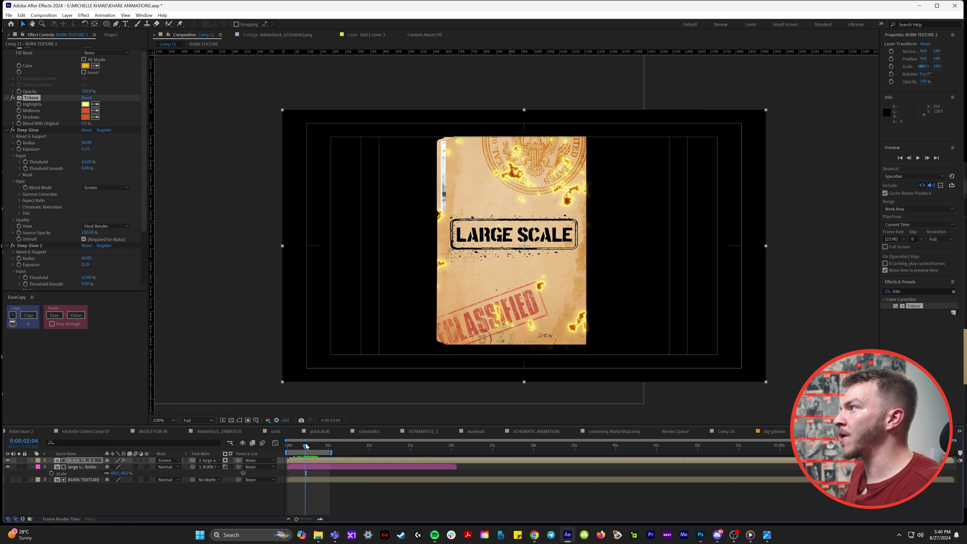
Review the burn animation by scrubbing and previewing it, with the BURN TEXTURE 2 layer both soloed and unsoloed
drag(305, 443, 306, 444)
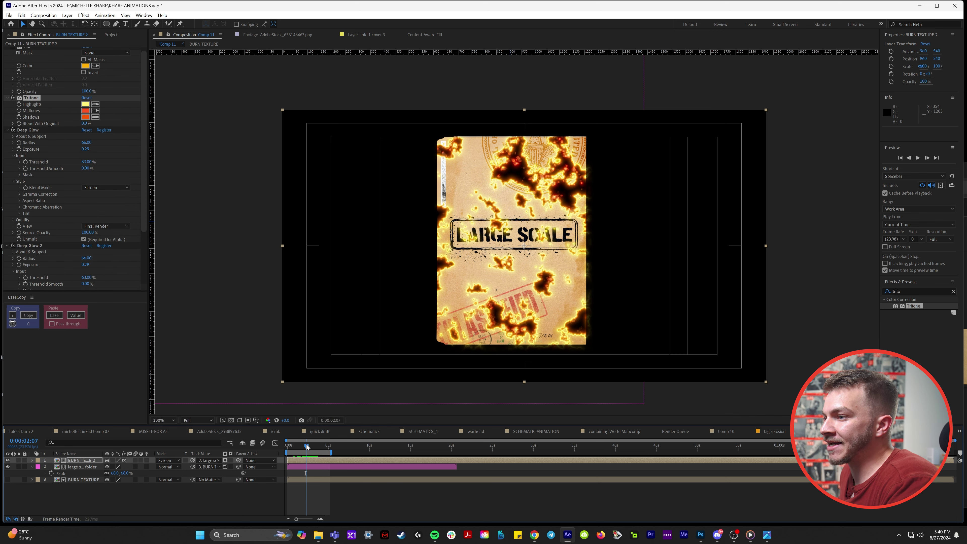
click(19, 460)
mouse_move(306, 445)
mouse_down()
mouse_move(297, 445)
mouse_move(304, 451)
mouse_up()
click(19, 460)
key(space)
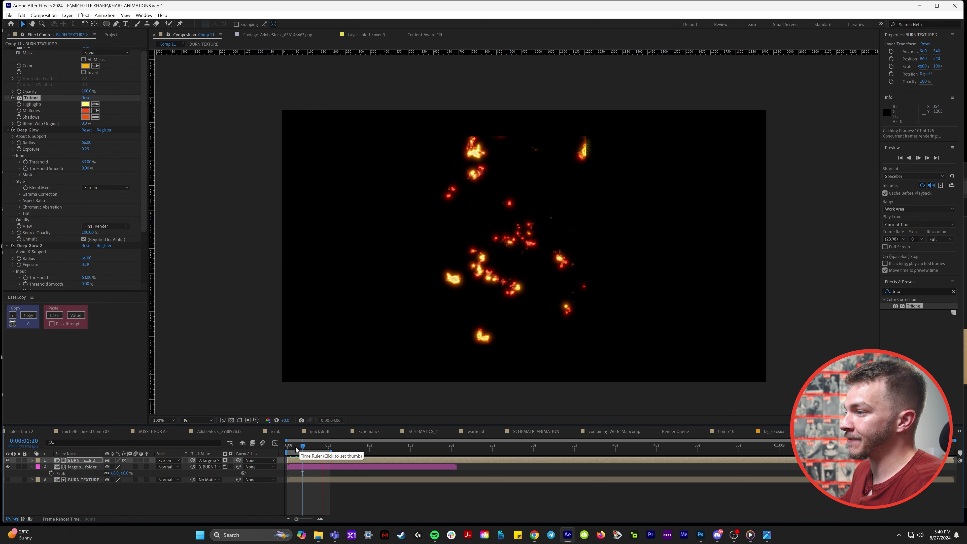
key(space)
key(Page_Up)
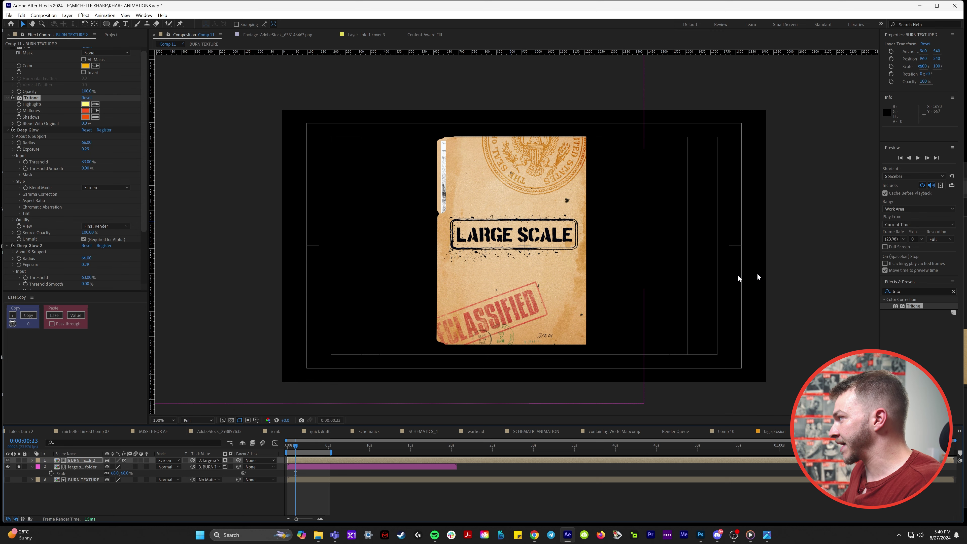
Search the effects for "burn" and apply CC Burn Film to the large scale folder layer with Burn at 56
click(936, 288)
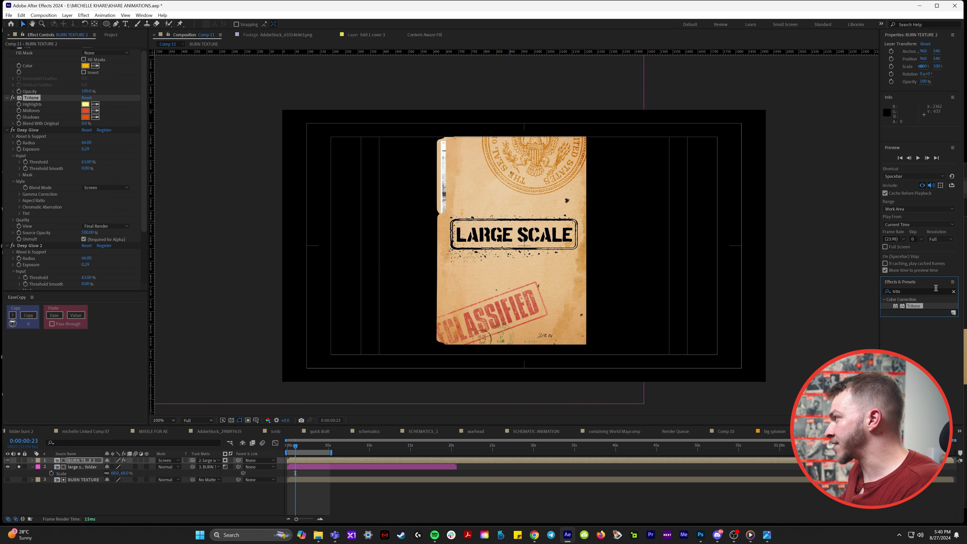
click(953, 292)
text(burn)
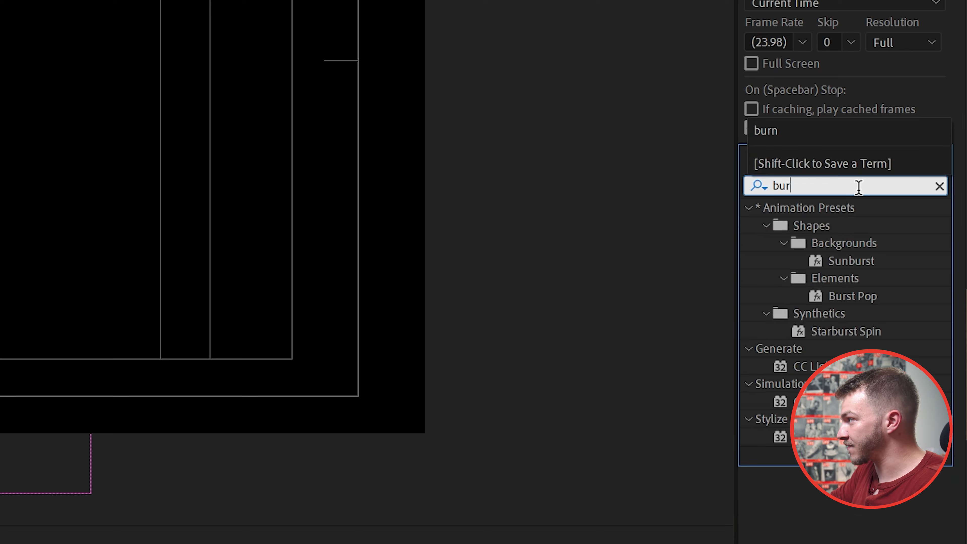
mouse_move(912, 306)
mouse_down()
mouse_move(370, 438)
mouse_move(69, 467)
mouse_up()
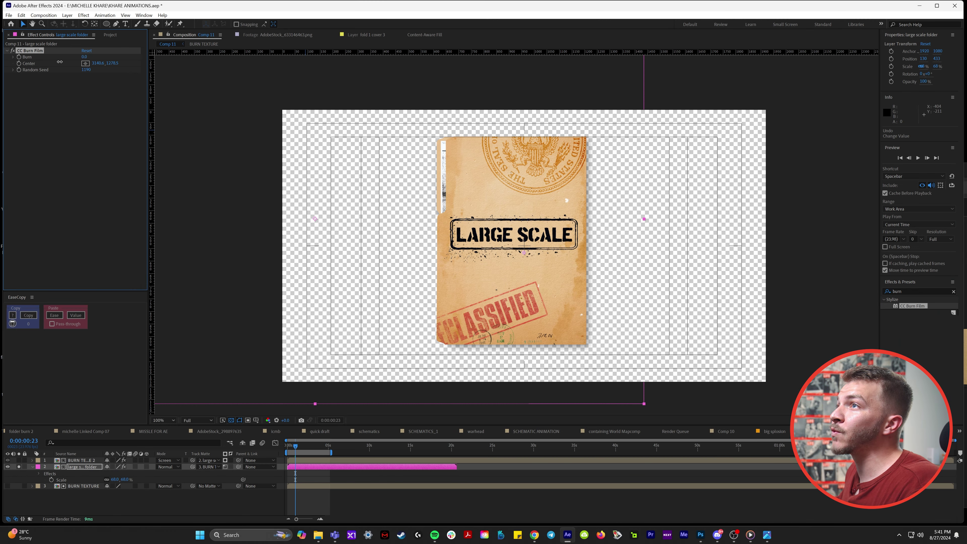
mouse_move(60, 61)
mouse_down()
mouse_move(92, 63)
mouse_move(61, 63)
mouse_move(81, 63)
mouse_up()
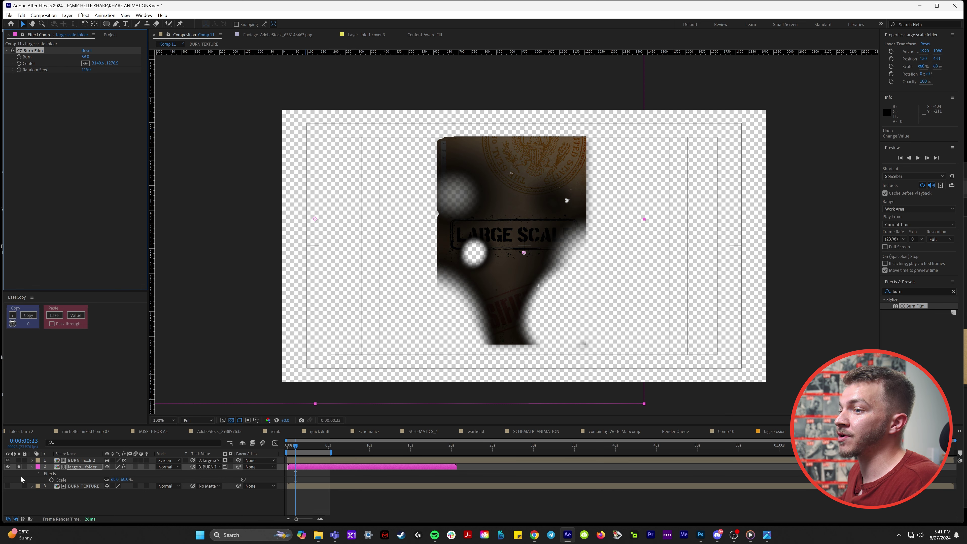
click(21, 479)
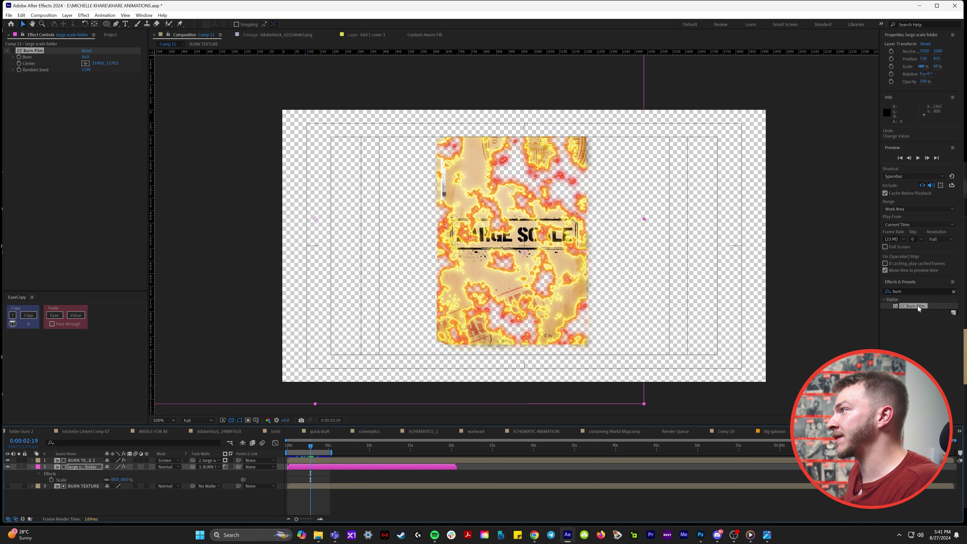
Apply a second CC Burn Film effect to the large scale folder layer, set its Burn to 3 and preview the animation
double_click(918, 306)
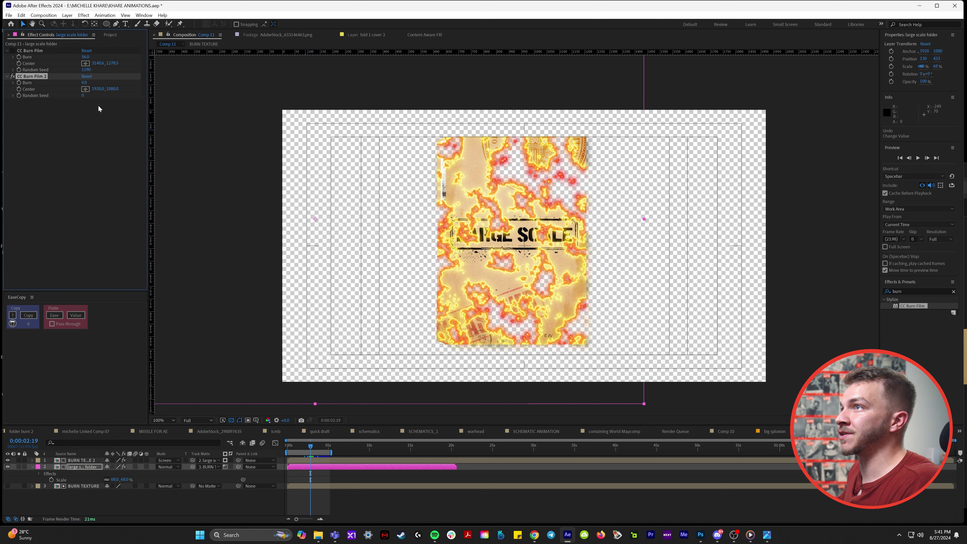
drag(83, 87, 86, 87)
drag(292, 446, 294, 463)
key(space)
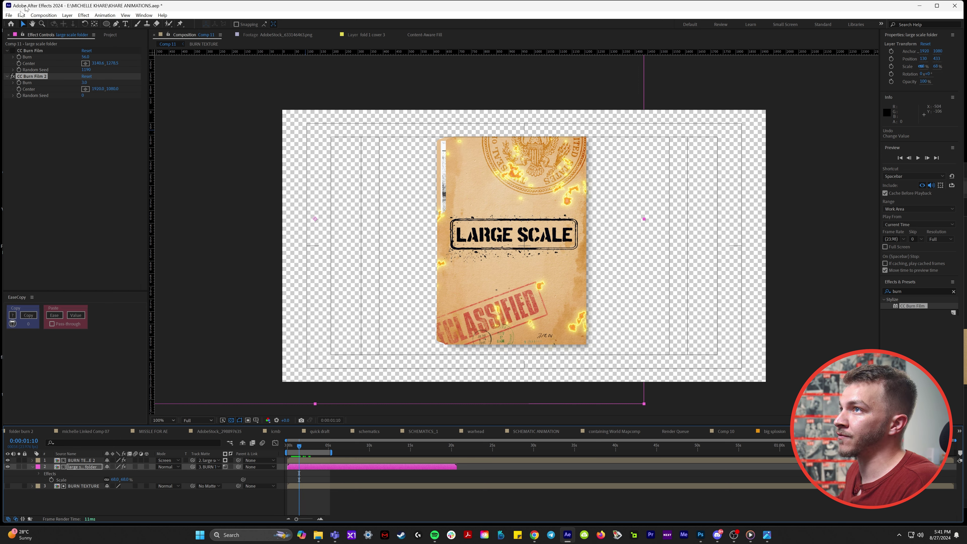
Set the second CC Burn Film's Burn to 34 and Random Seed to 140, and move its center just outside the folder's upper-right corner
drag(83, 85, 96, 86)
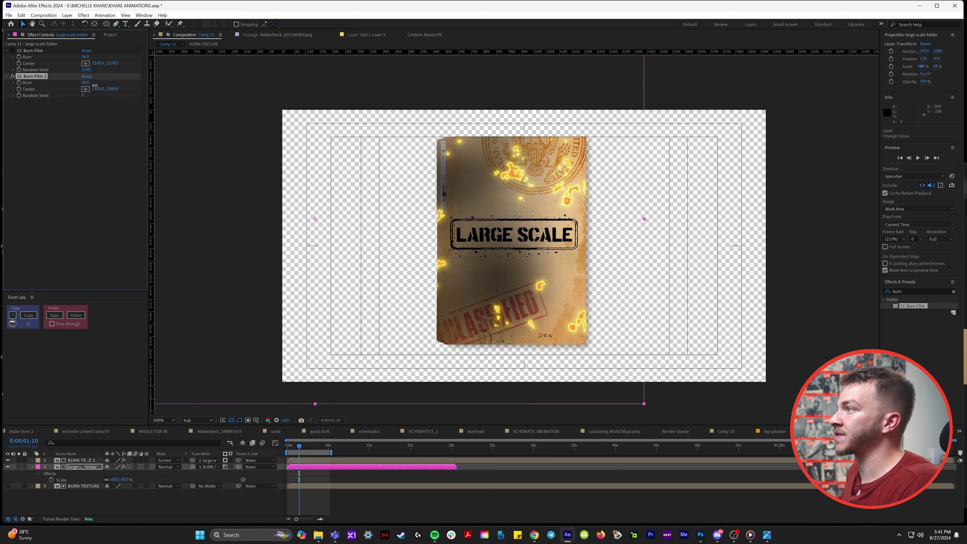
click(372, 155)
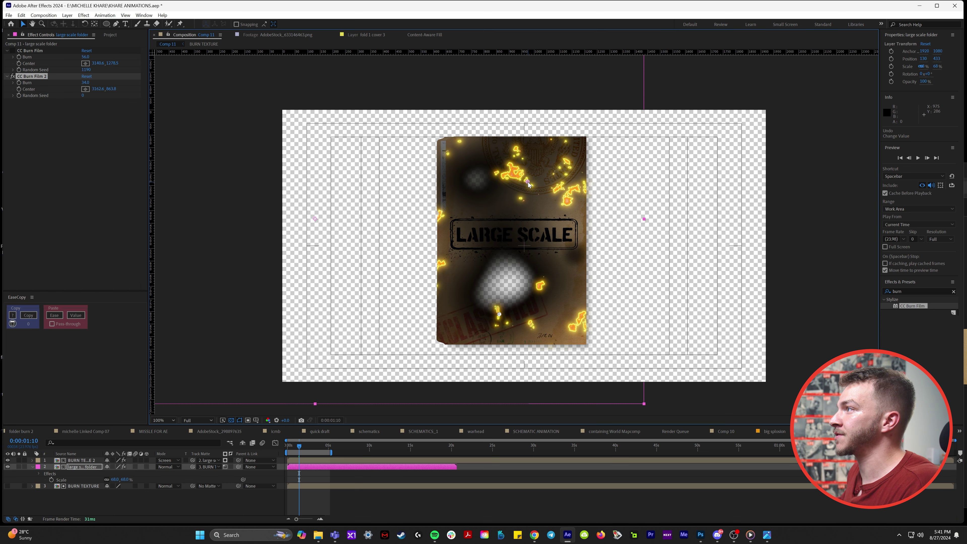
drag(82, 96, 88, 97)
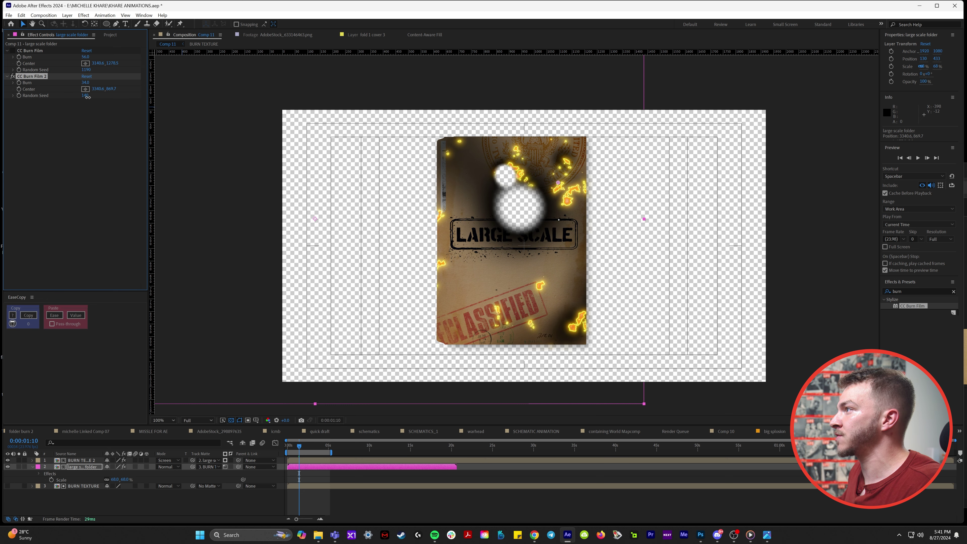
drag(559, 184, 617, 153)
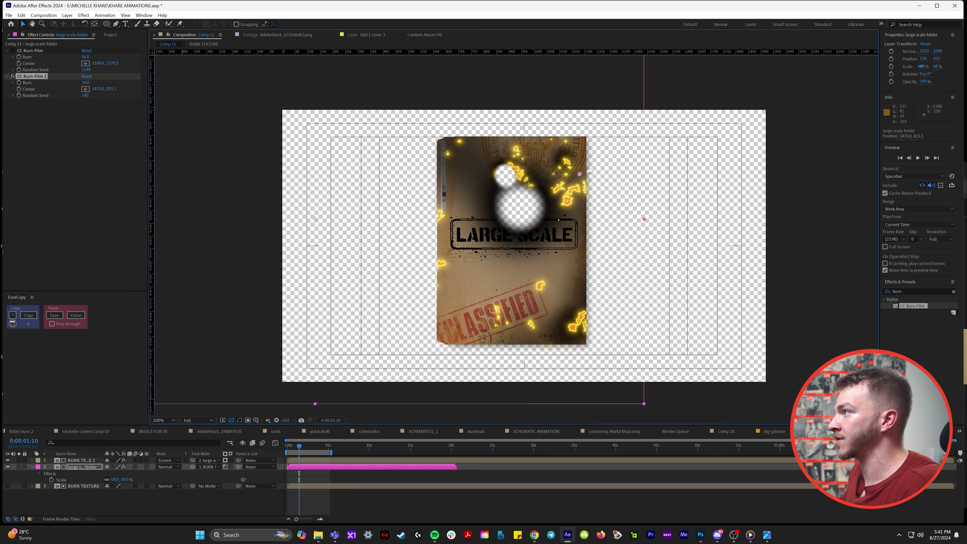
Keyframe the second CC Burn Film's Burn to rise gradually from 0 near the start, and preview the result
drag(84, 83, 23, 85)
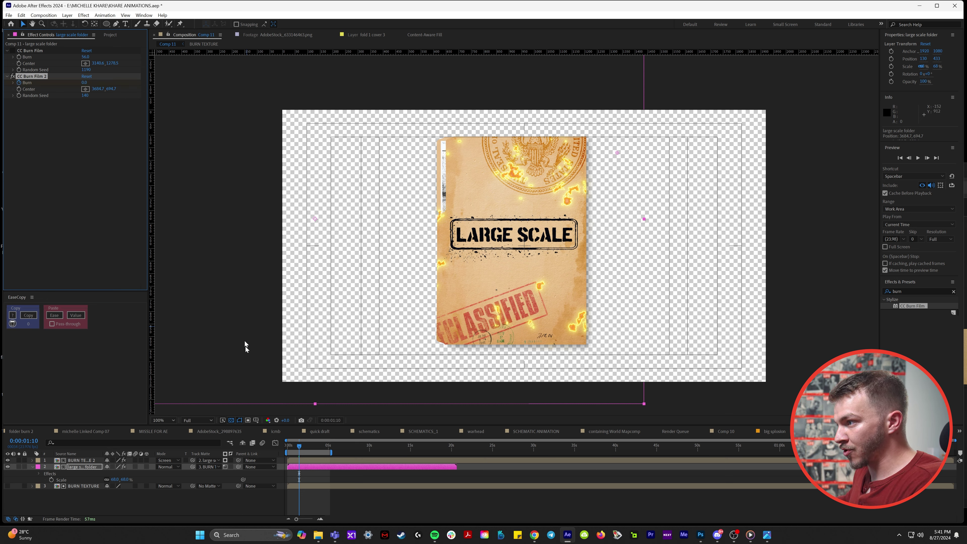
key(u)
key(space)
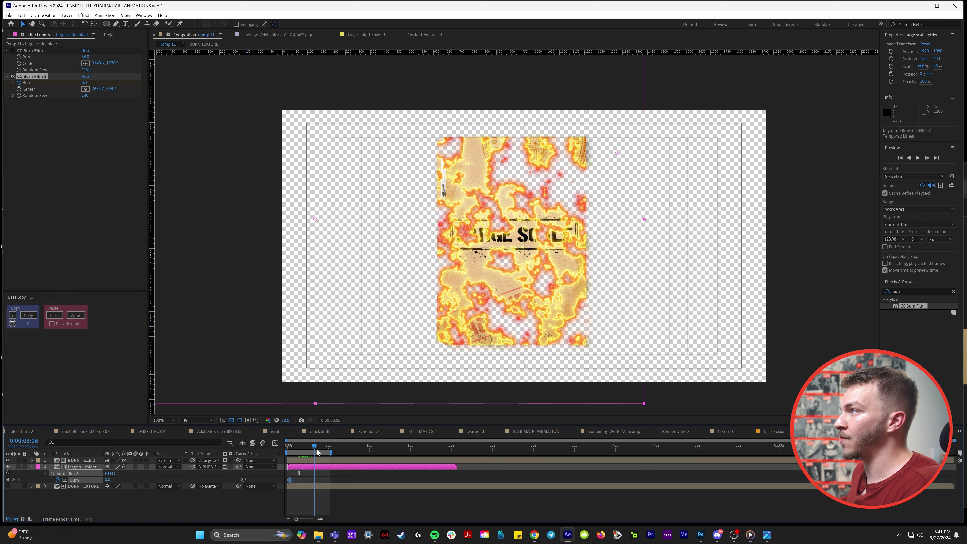
drag(82, 83, 84, 83)
click(292, 452)
key(space)
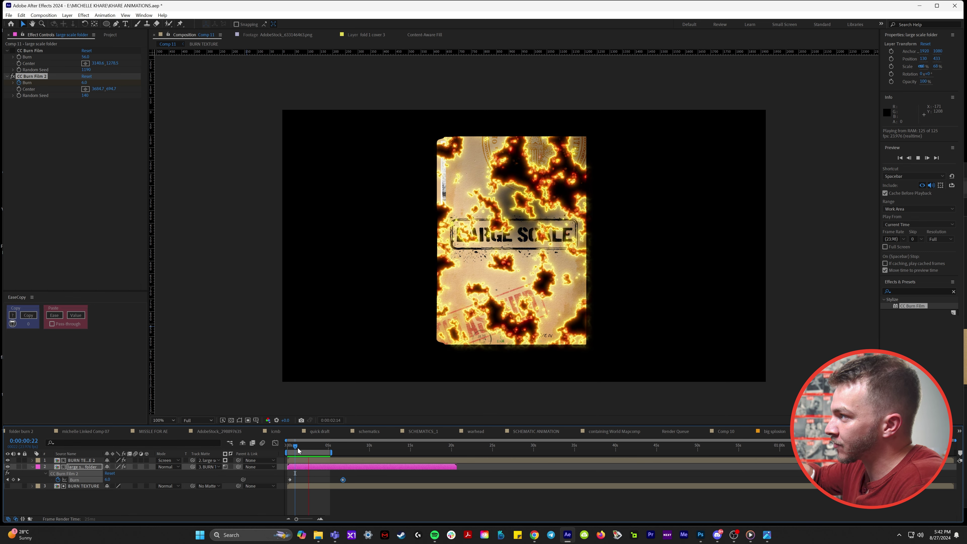
key(ctrl+Up)
drag(298, 450, 314, 456)
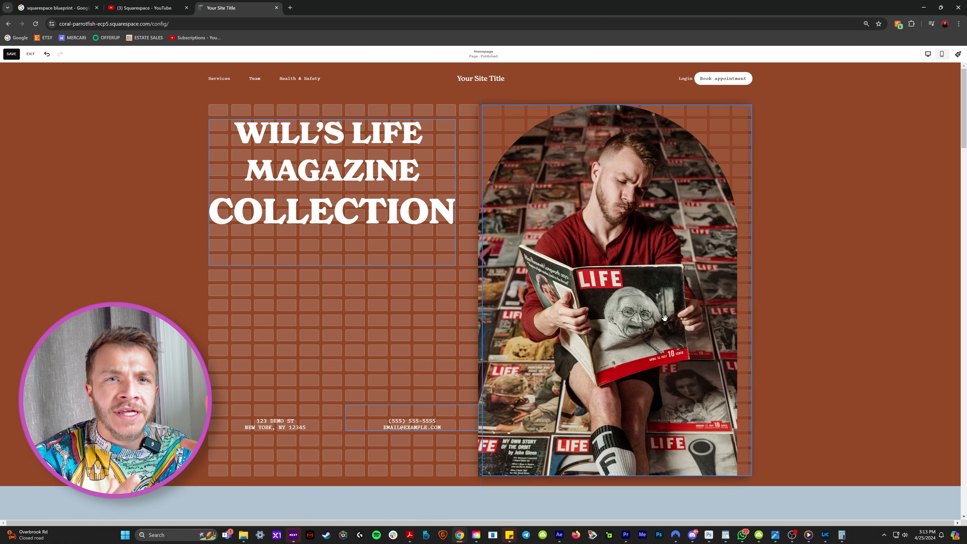
Switch to the Squarespace editor and try various 1:1 and 2:3 shapes on the image block, finishing with the 2:3 stacked-circles shape
click(241, 106)
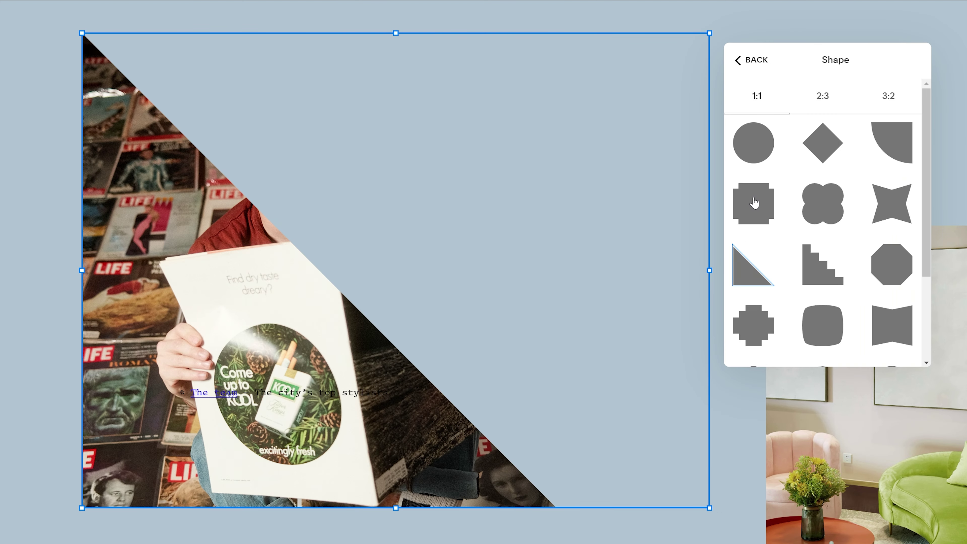
click(823, 325)
click(892, 203)
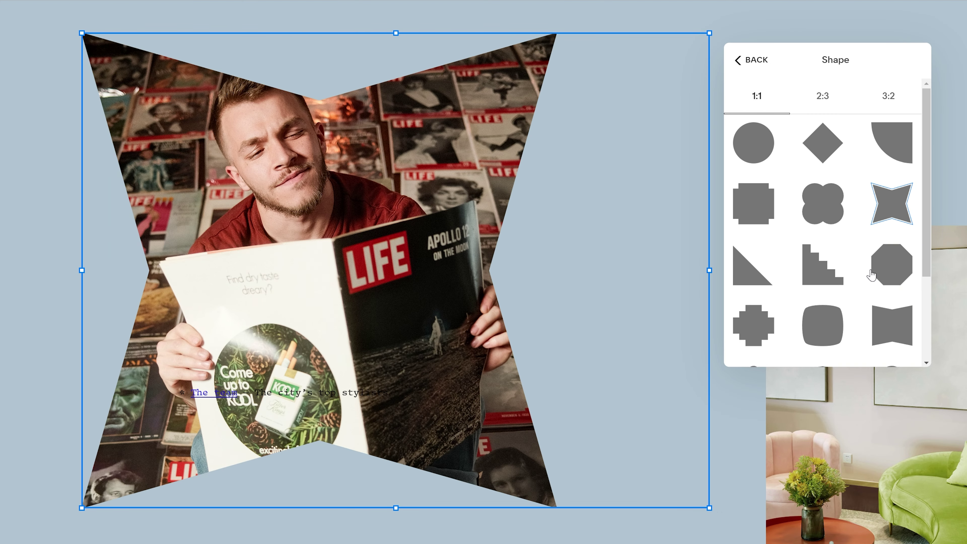
click(891, 325)
click(822, 95)
click(753, 204)
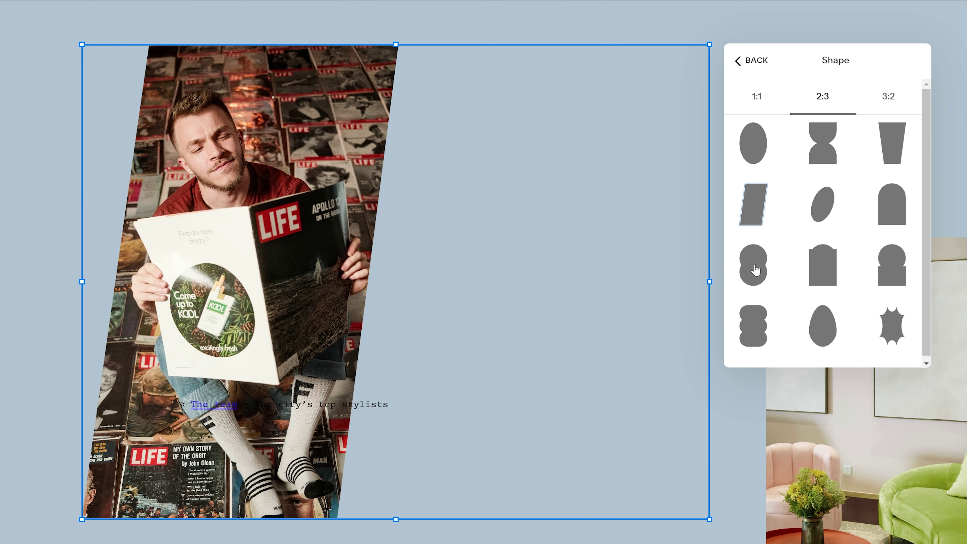
click(753, 264)
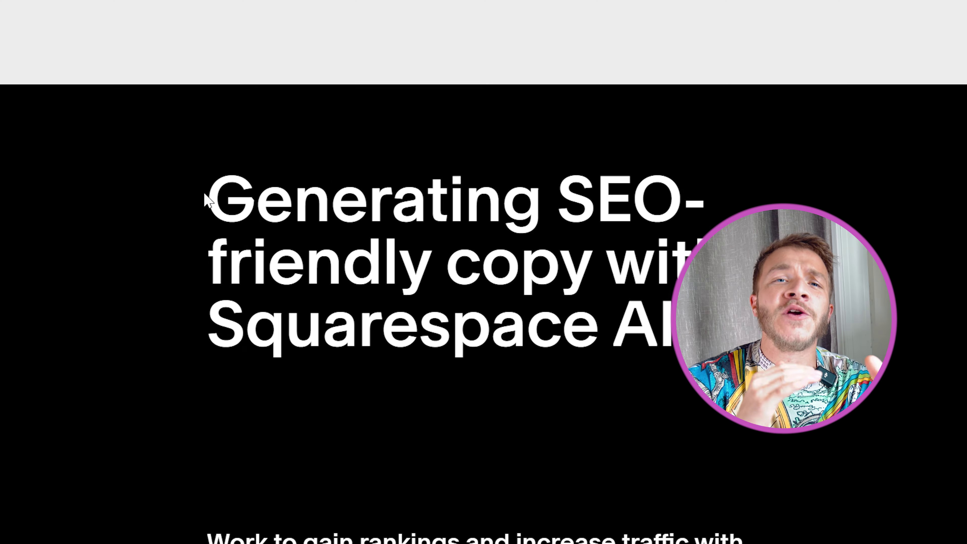
Highlight the headings on generating SEO-friendly copy and E-commerce SEO on the Squarespace pages
drag(207, 194, 529, 267)
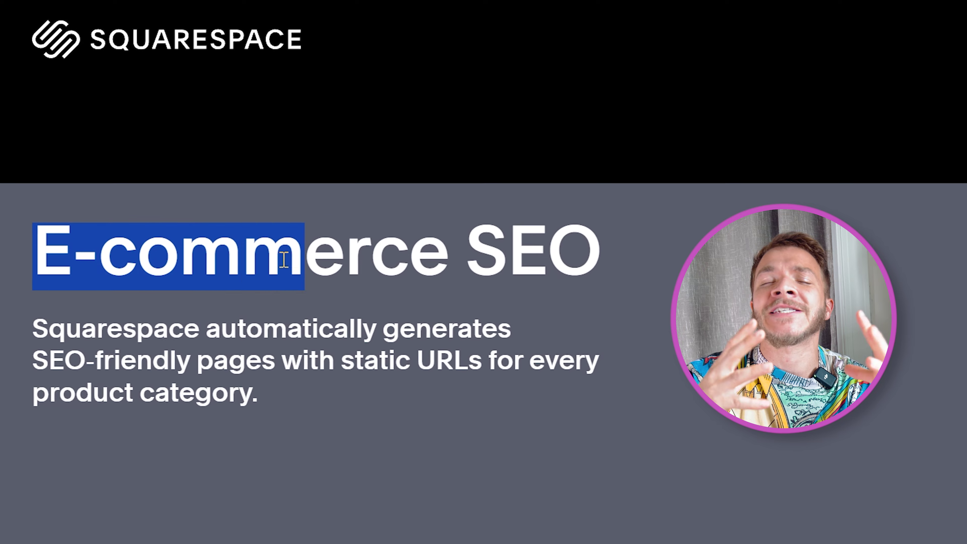
drag(281, 259, 529, 240)
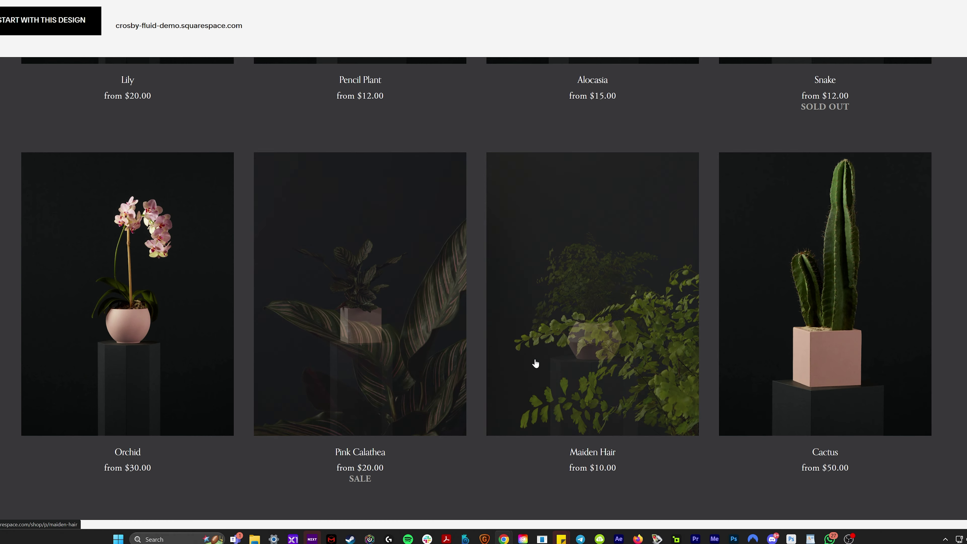
Open the Cactus product in the Crosby demo shop and browse through its photos
click(759, 380)
click(460, 282)
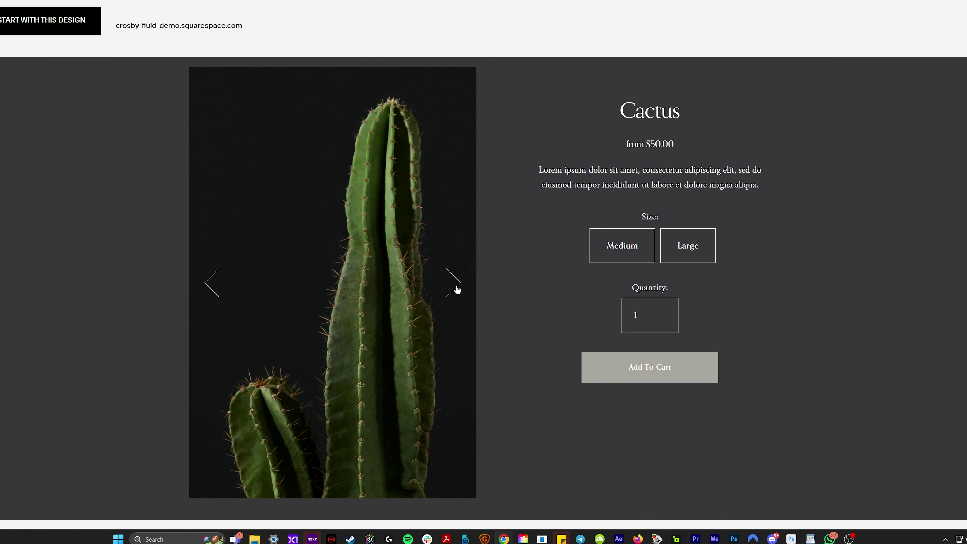
click(458, 284)
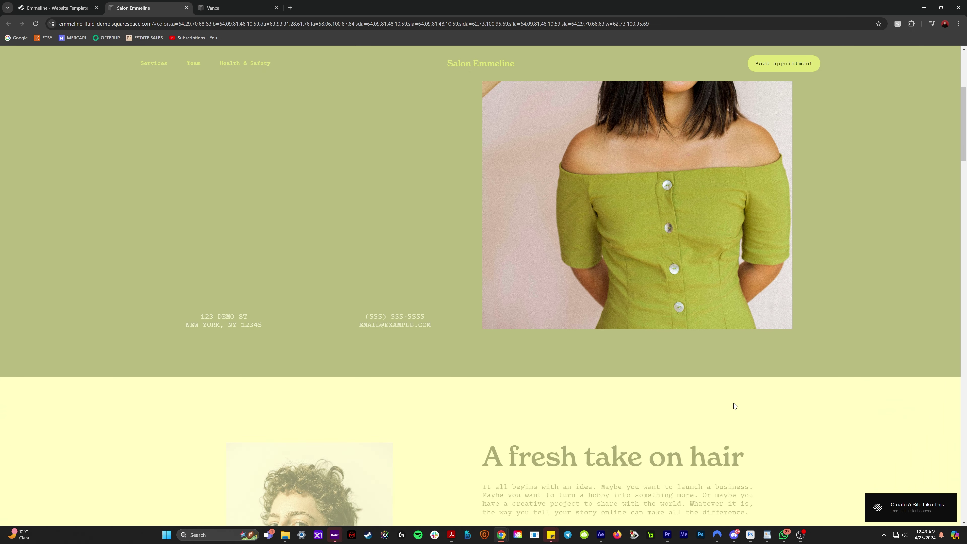
Look through the Salon Emmeline demo site, close it, and try two sample color presets on the Emmeline template
scroll(734, 405, down, 5)
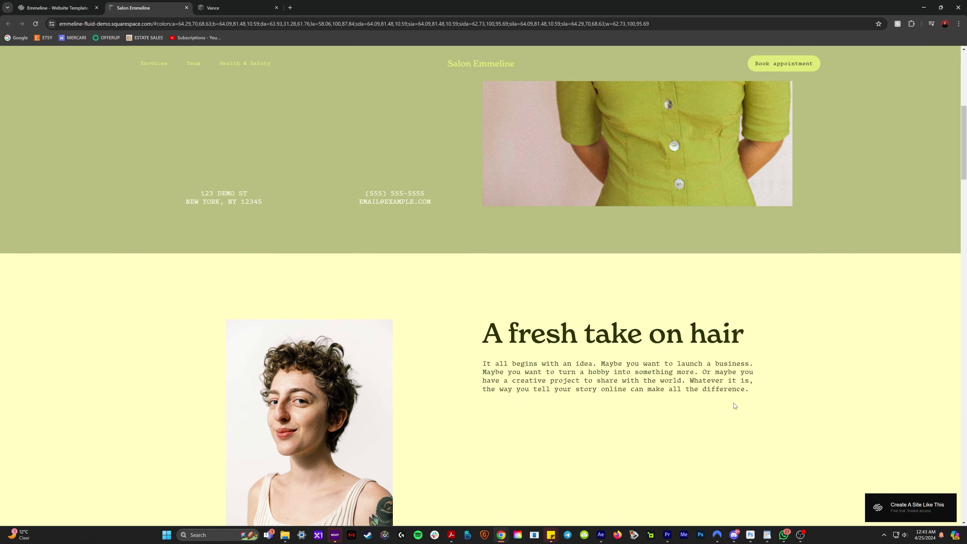
scroll(733, 403, down, 9)
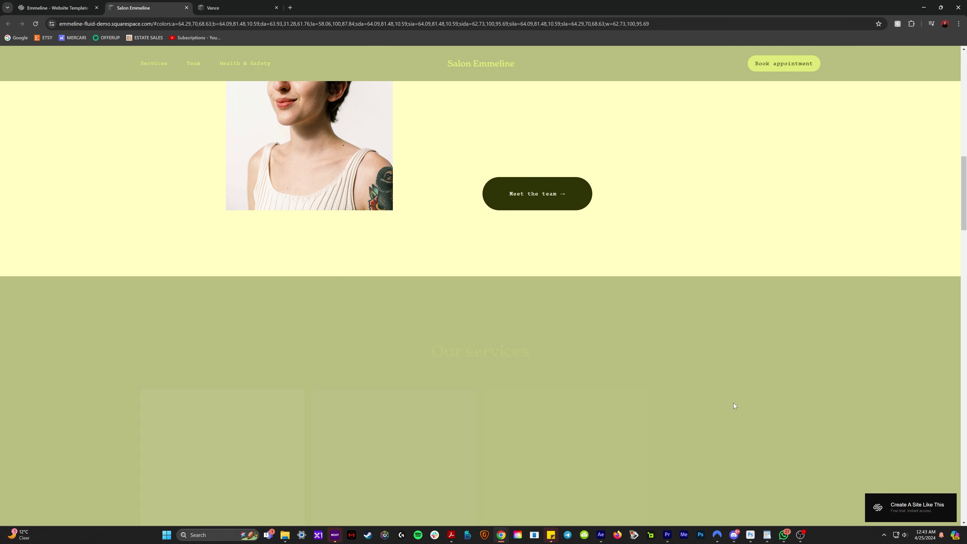
key(ctrl+w)
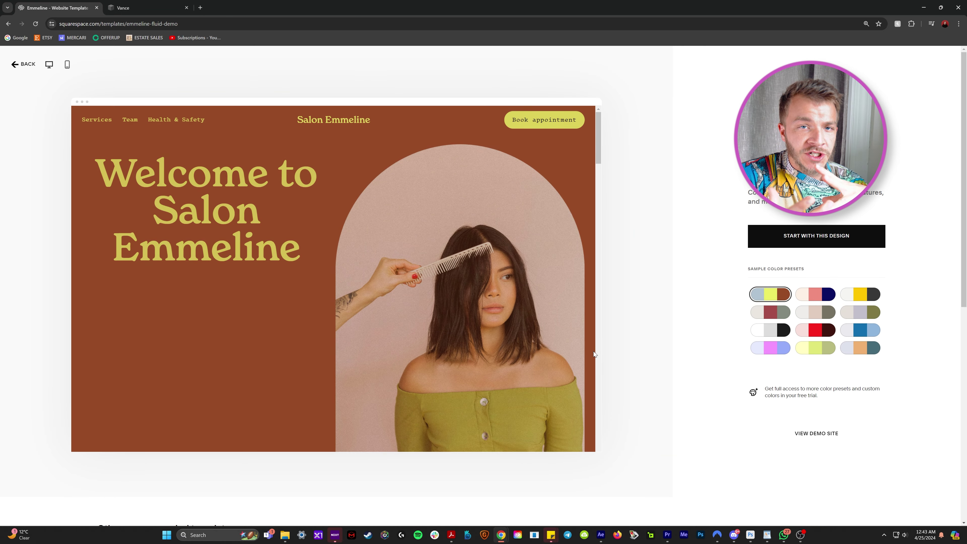
click(771, 318)
click(812, 300)
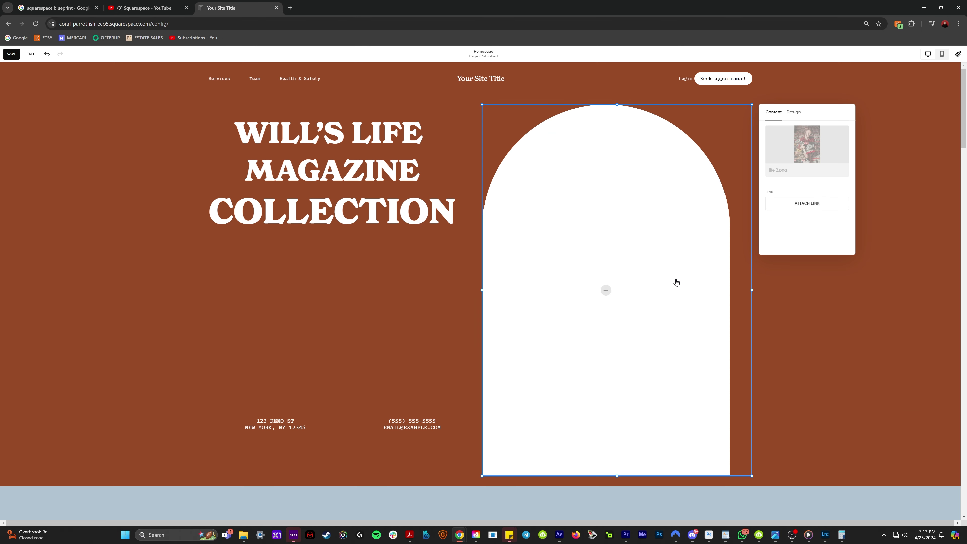
Adjust the vertical alignment of the magazine collection title block and add "PHYSC" to the end of the "I LOVE VINTAGE" heading
click(228, 131)
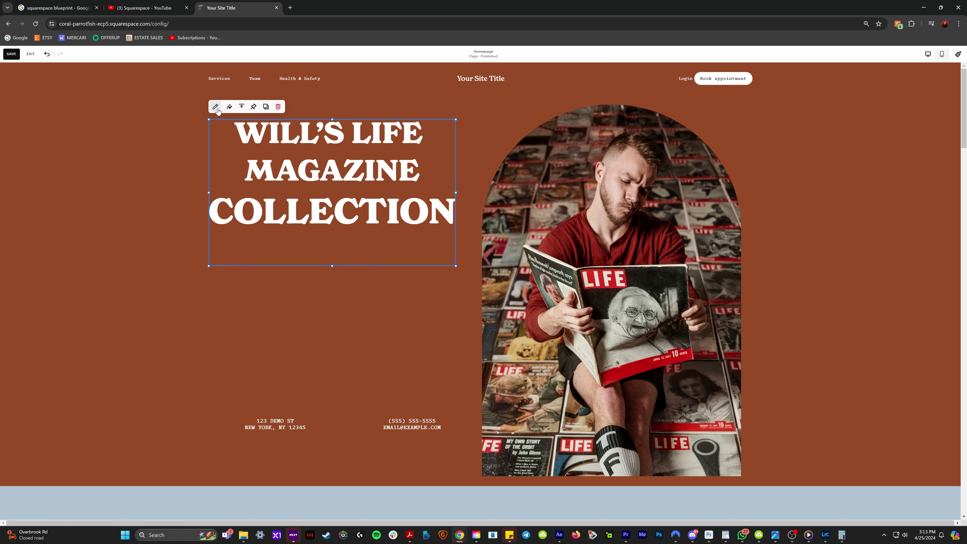
click(241, 108)
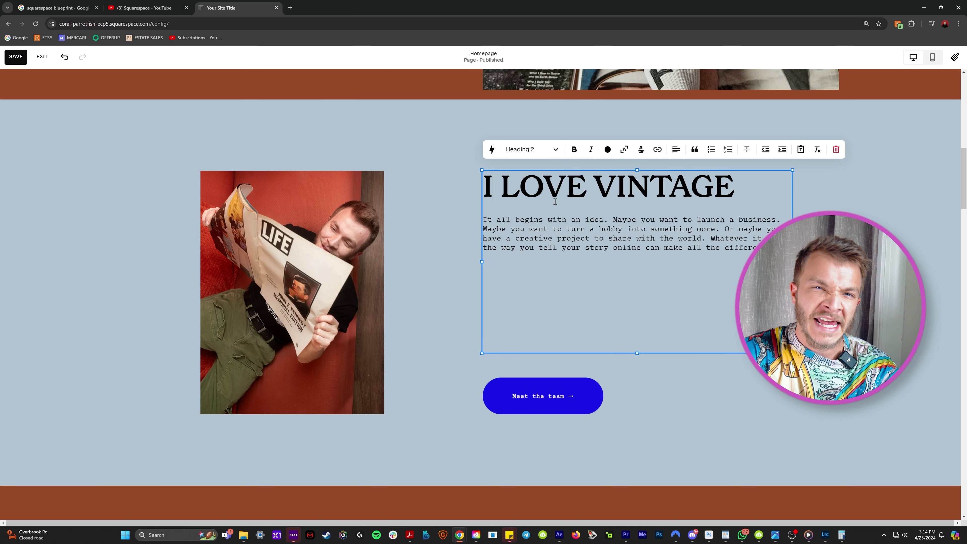
click(742, 191)
text(PHYSC)
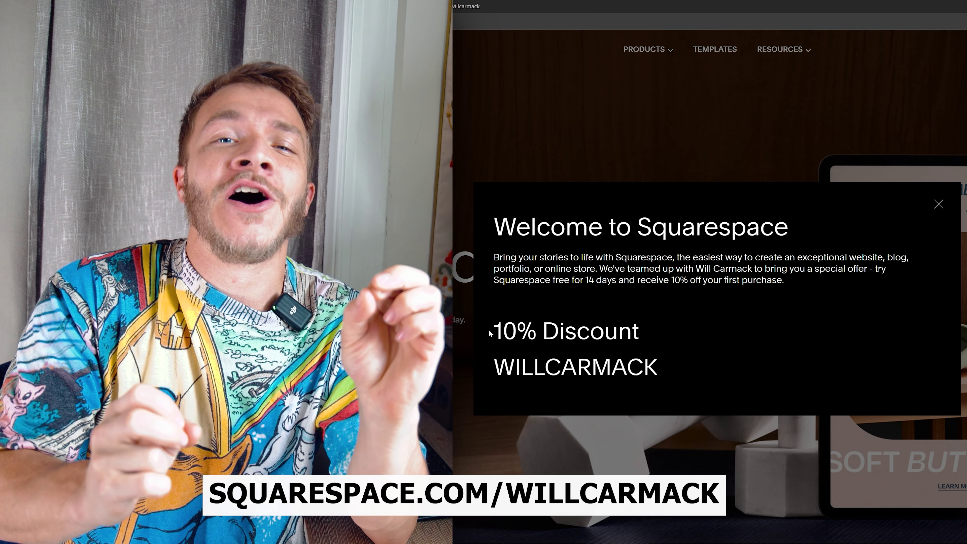
Highlight the 10% discount offer in the Squarespace welcome message
drag(489, 332, 674, 382)
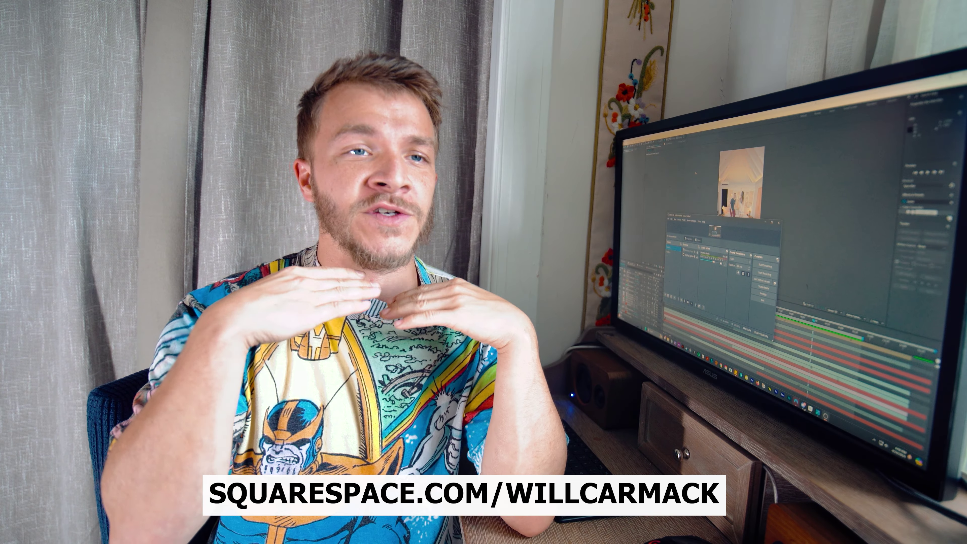